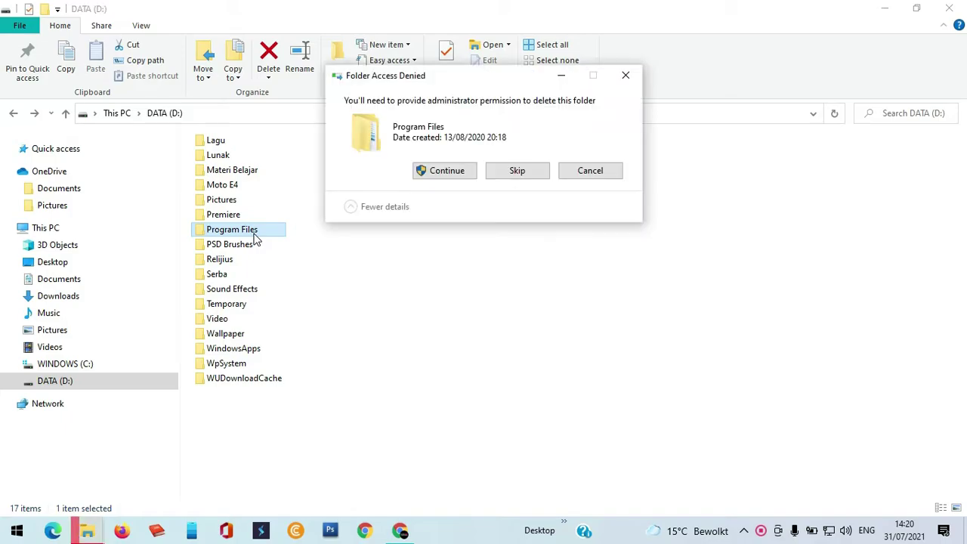
Try to delete the Program Files folder on DATA (D:) with administrator permission, retrying the denied deletion before closing it.
click(454, 172)
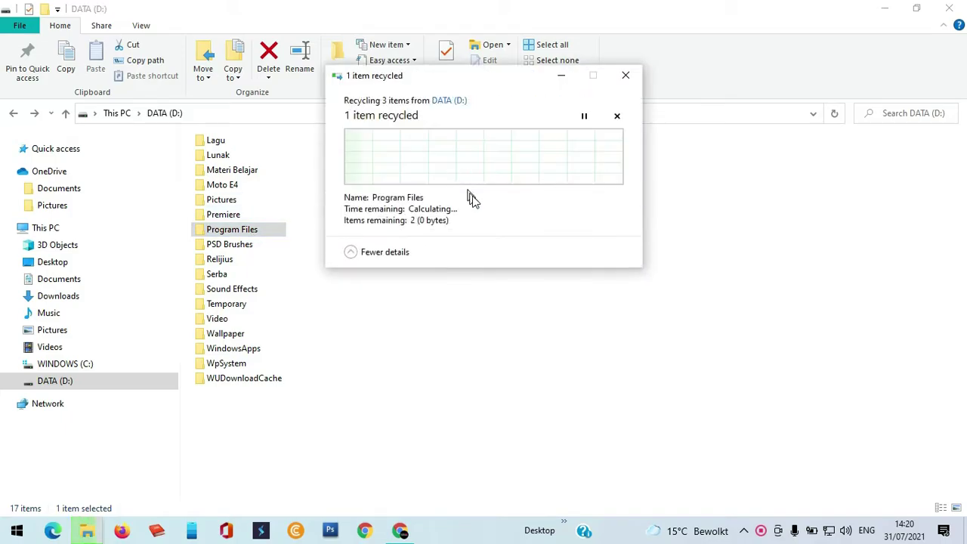
click(509, 194)
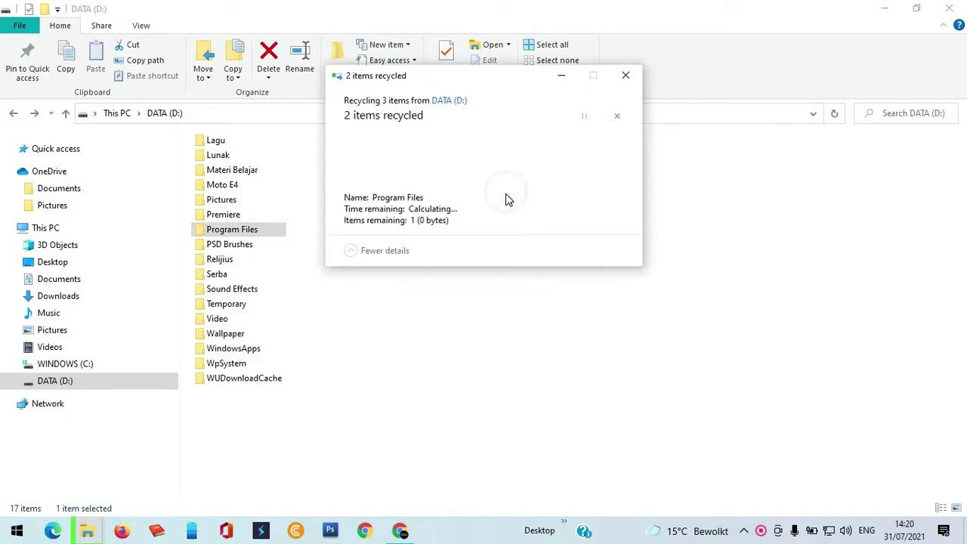
click(511, 194)
click(535, 198)
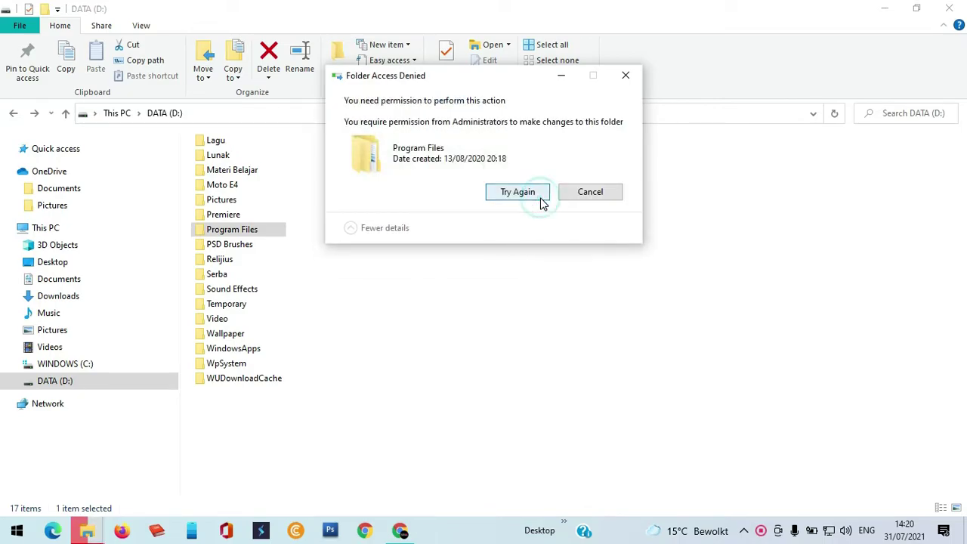
click(540, 192)
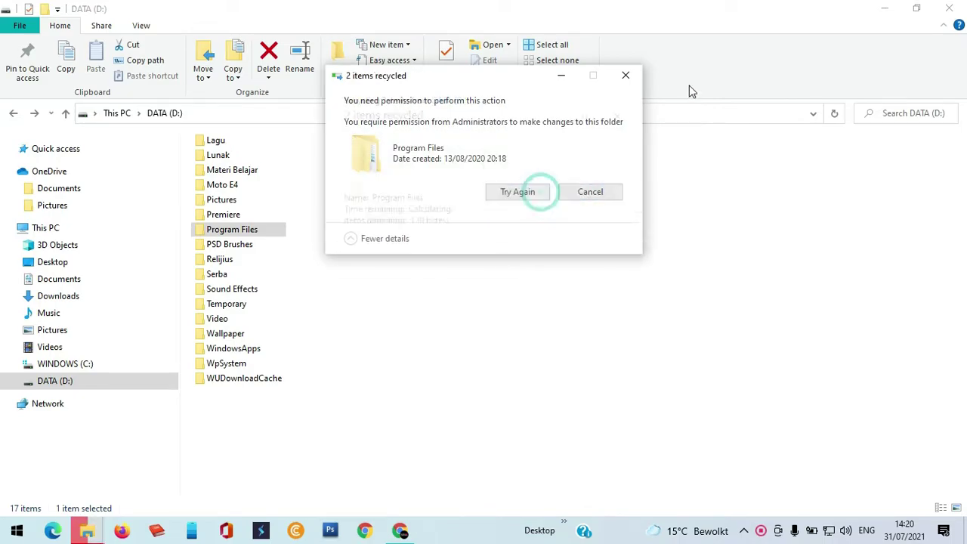
click(623, 76)
Try to delete the WpSystem folder on DATA (D:), retrying when access is denied.
click(253, 364)
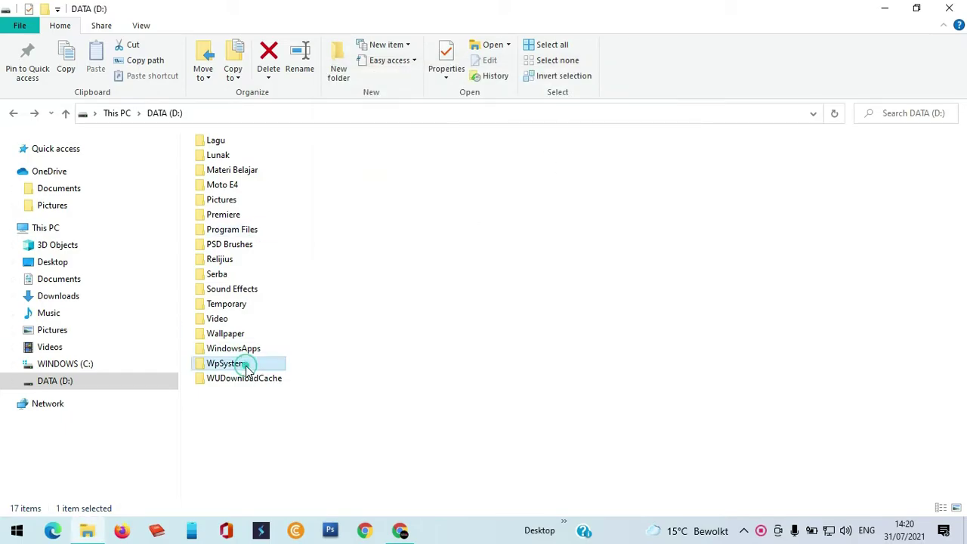
right_click(261, 363)
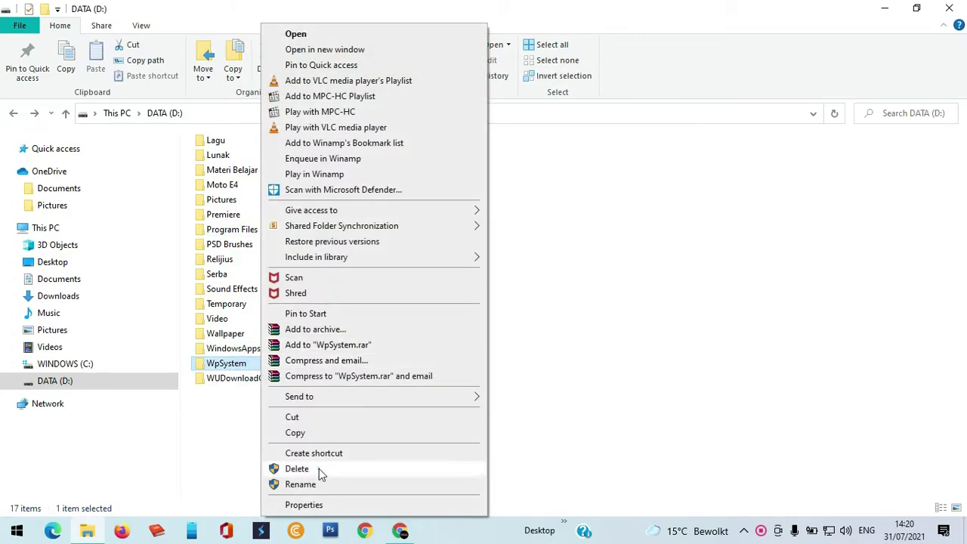
click(319, 468)
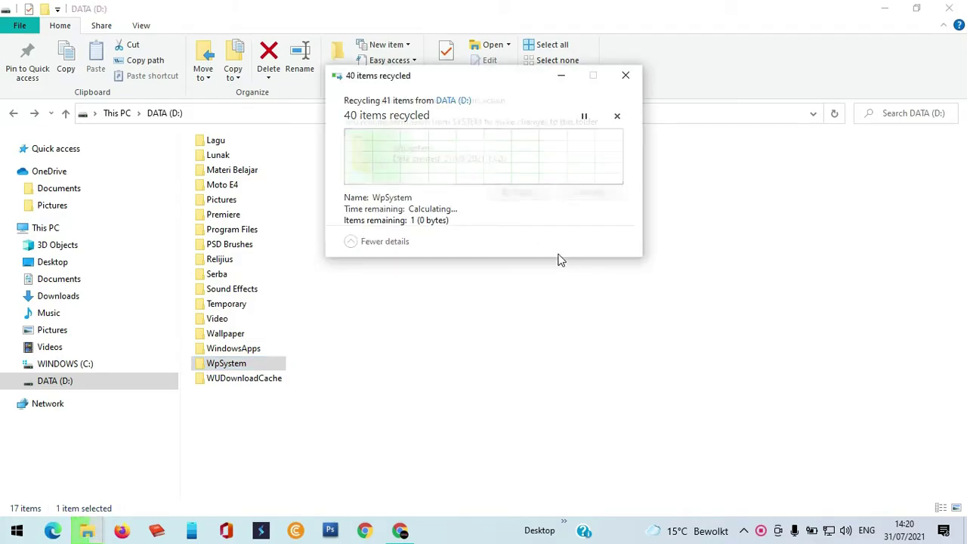
click(529, 198)
click(532, 201)
click(534, 201)
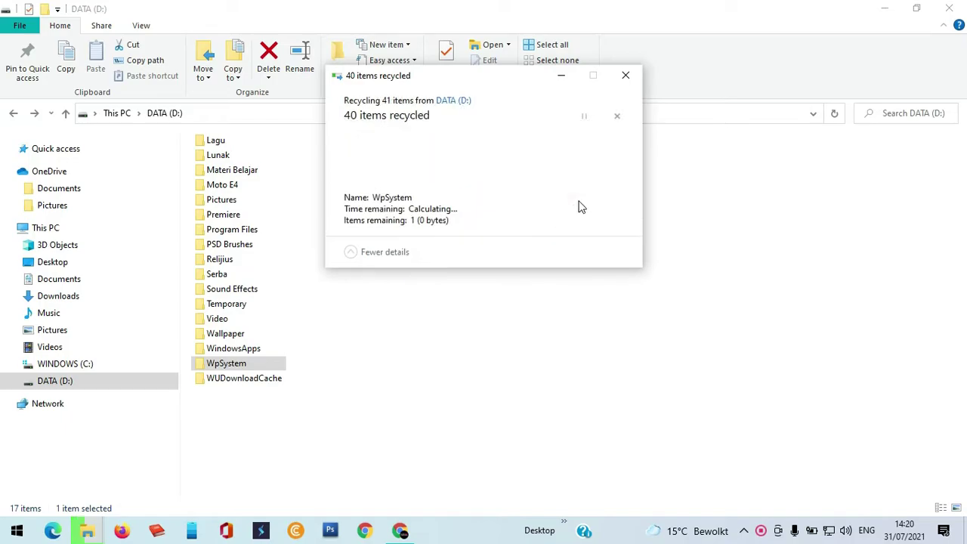
click(580, 206)
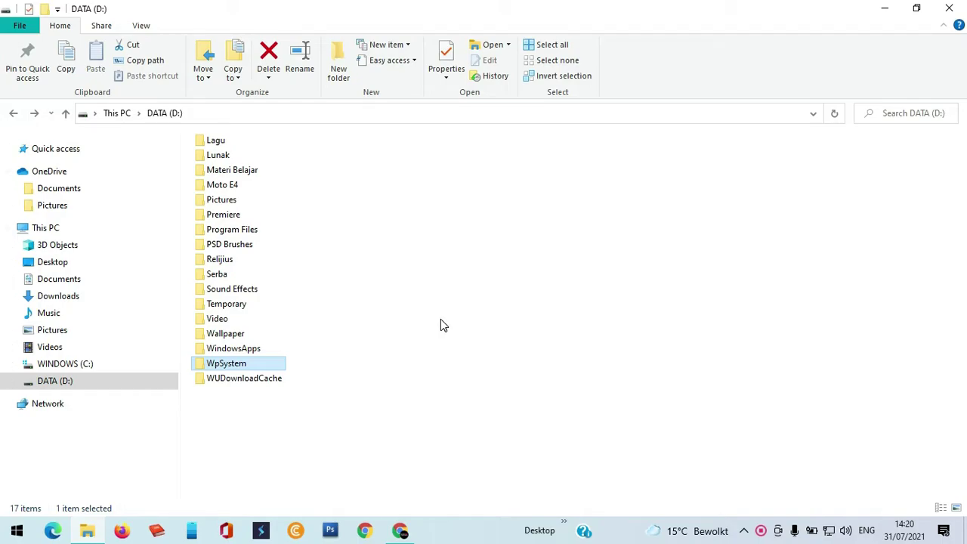
Switch to Chrome and examine the file size and supported Windows versions on Softpedia's Unlocker page.
click(400, 530)
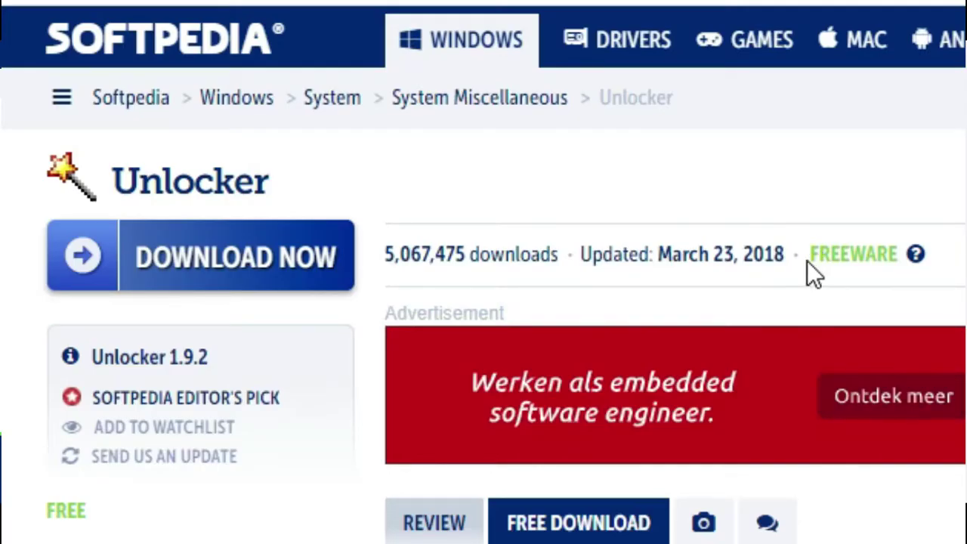
scroll(146, 285, down, 6)
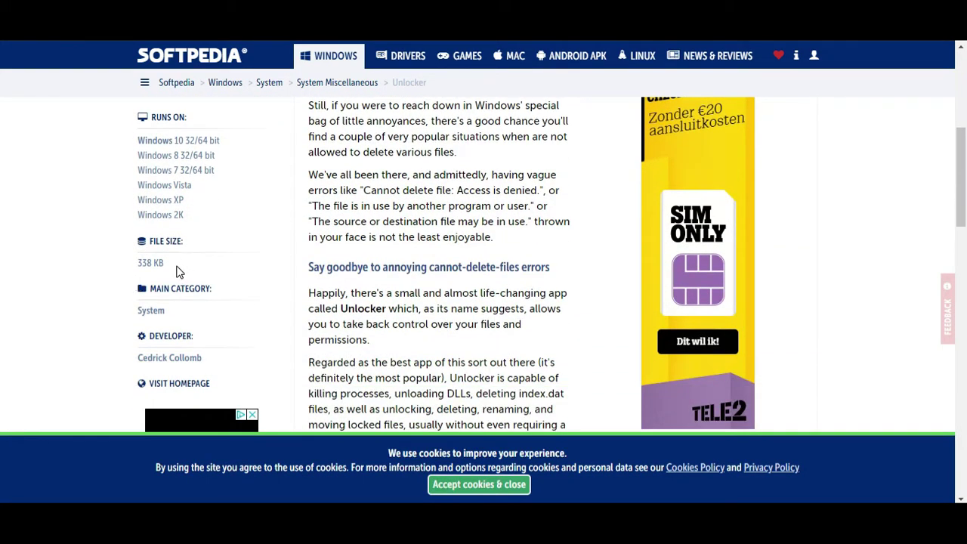
click(169, 264)
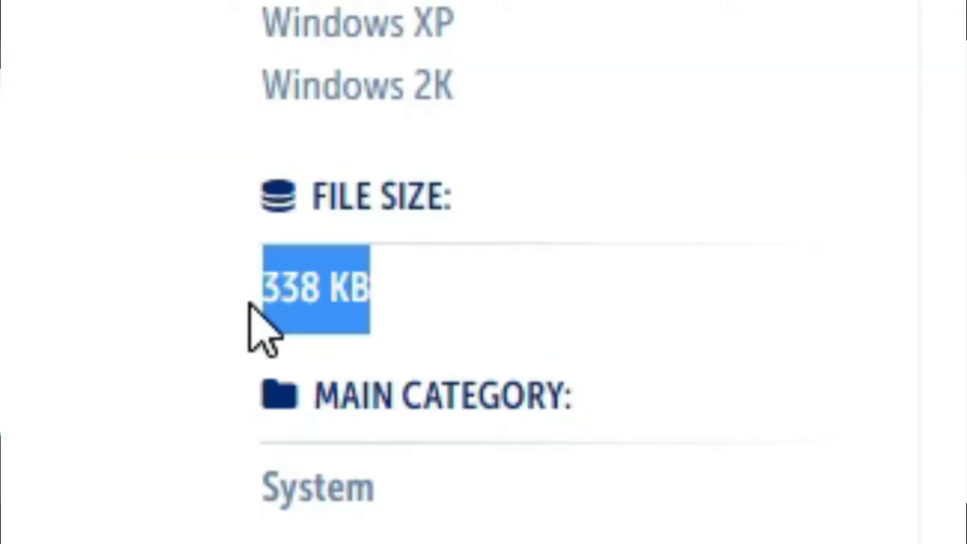
triple_click(134, 268)
triple_click(141, 265)
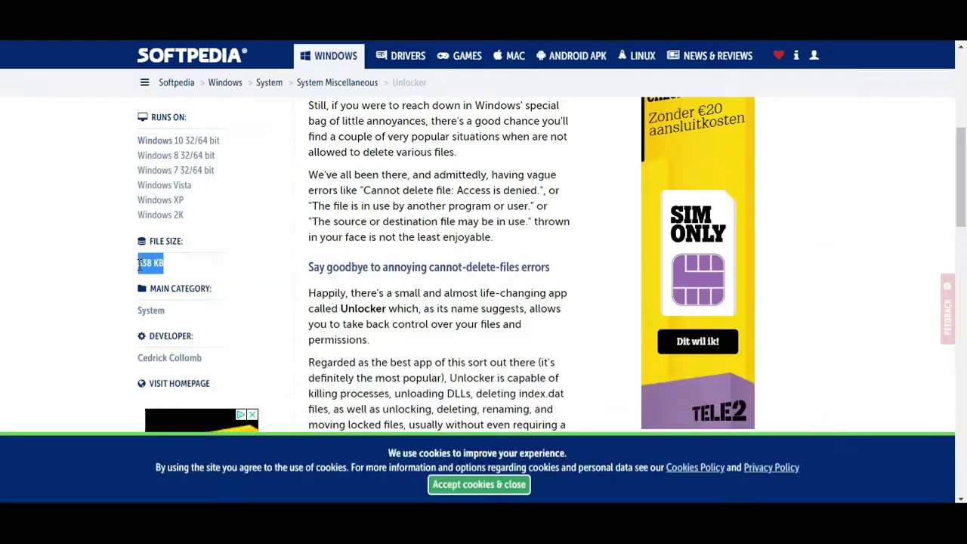
scroll(105, 248, up, 1)
scroll(162, 240, up, 2)
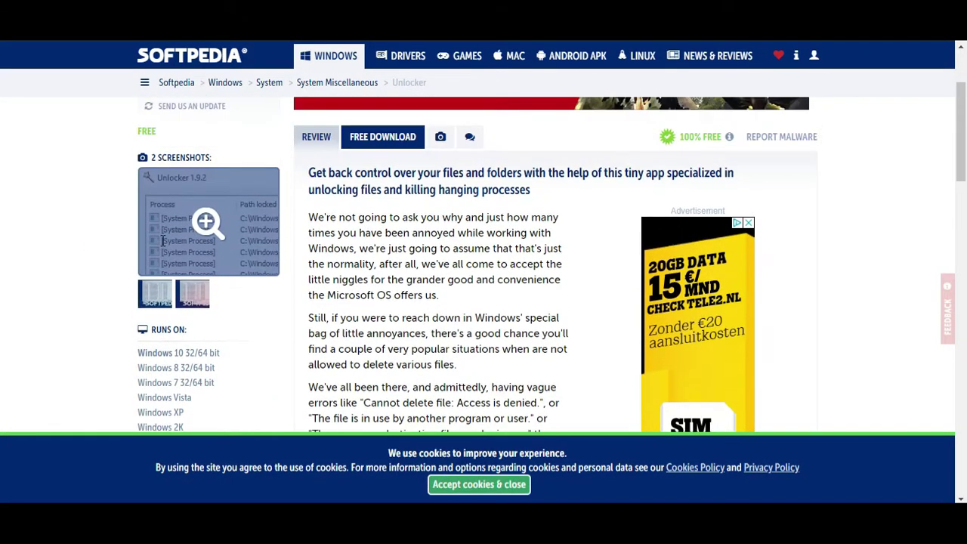
scroll(163, 240, down, 1)
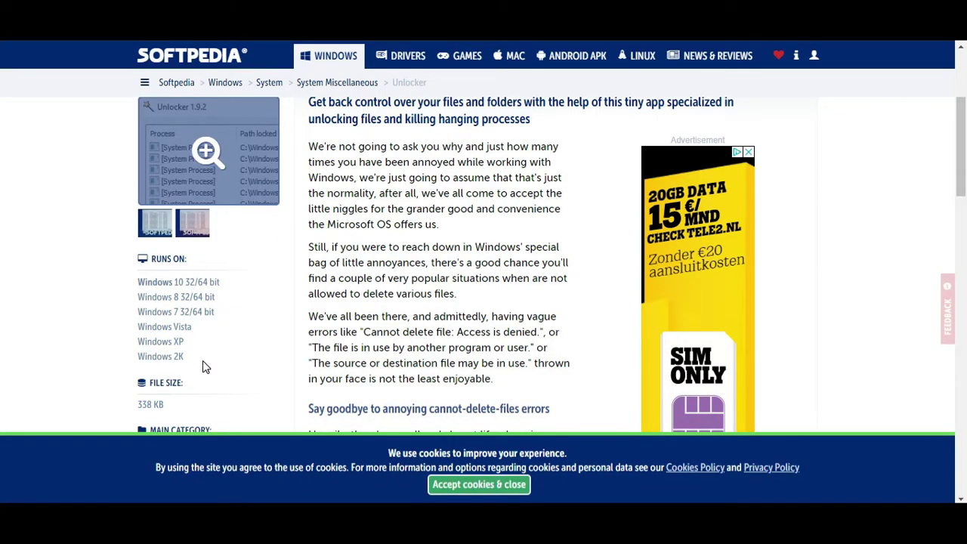
scroll(202, 361, up, 1)
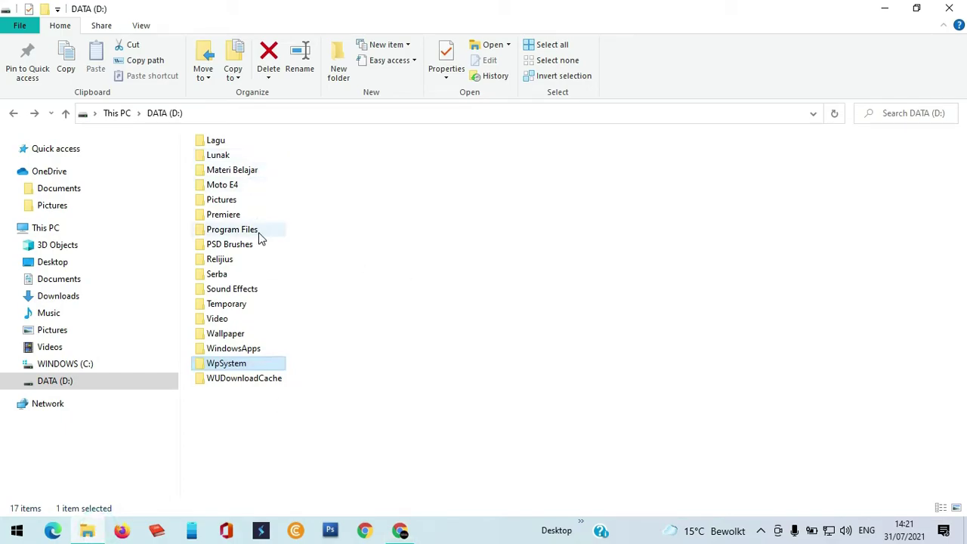
Try once more to delete the Program Files folder in File Explorer, then cancel and return to the Softpedia page.
click(255, 238)
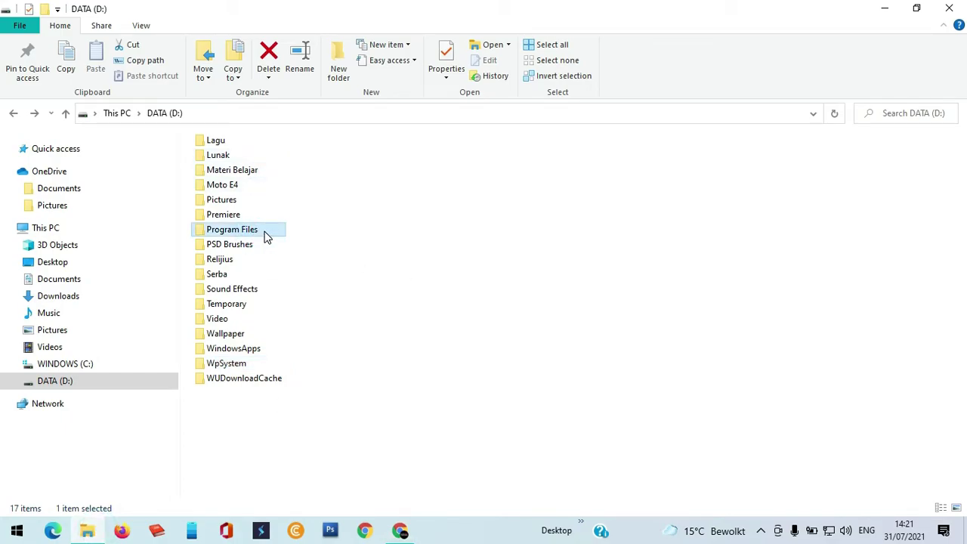
right_click(266, 238)
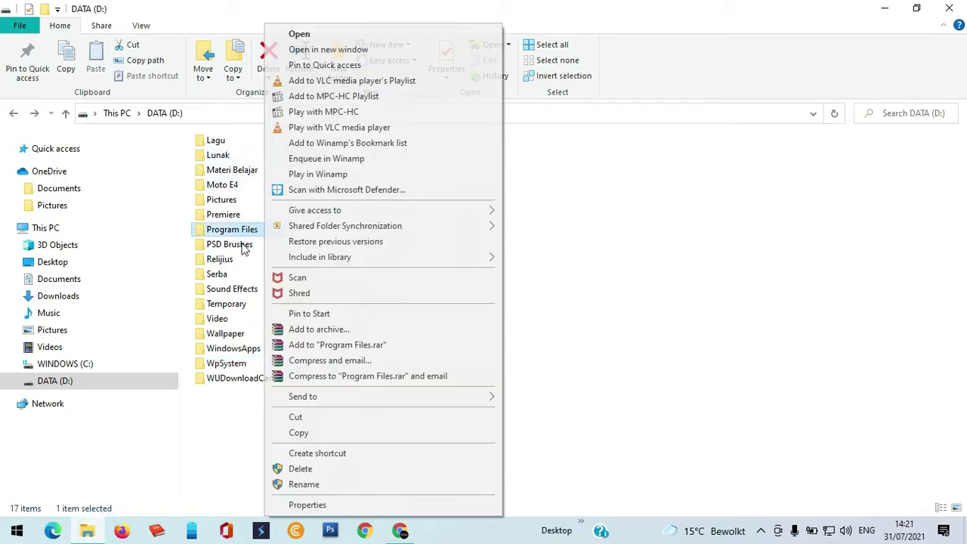
click(319, 470)
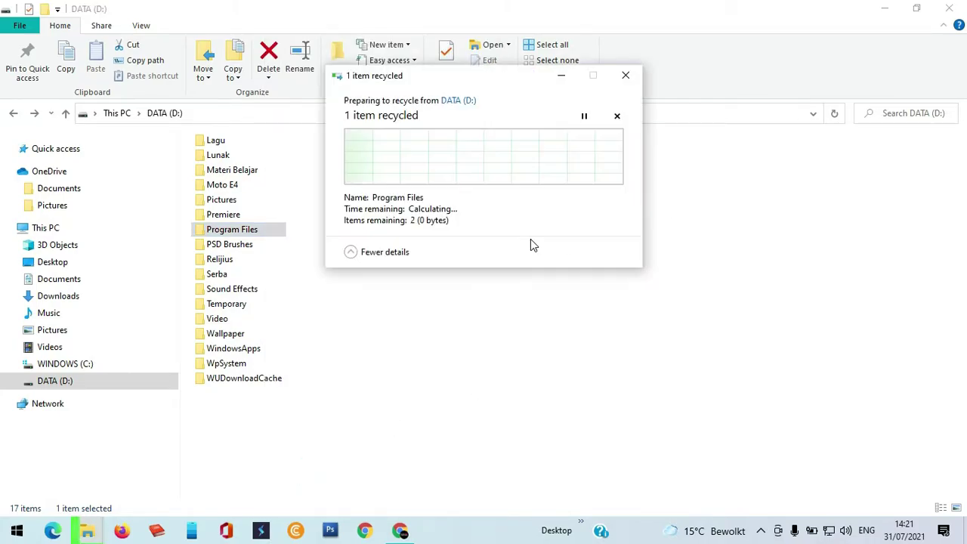
click(502, 194)
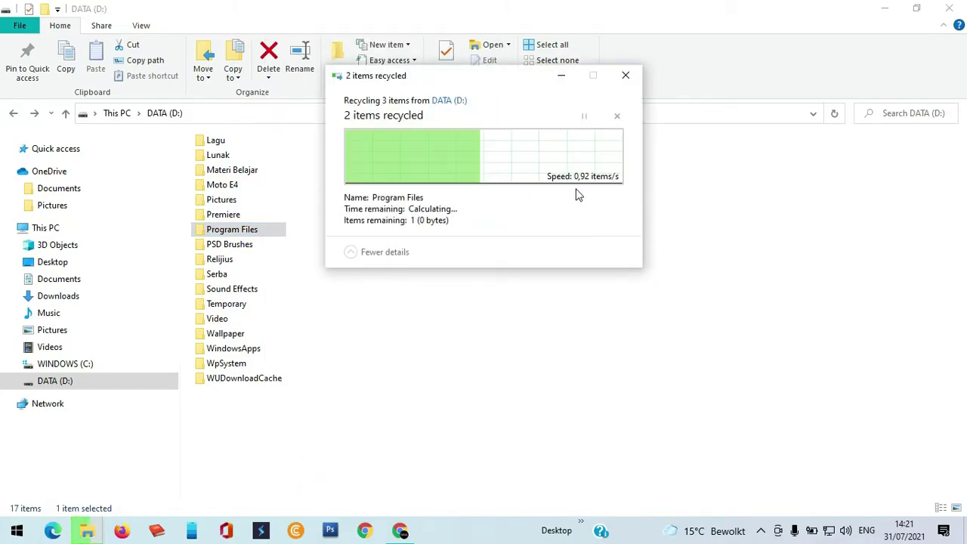
click(601, 192)
click(880, 19)
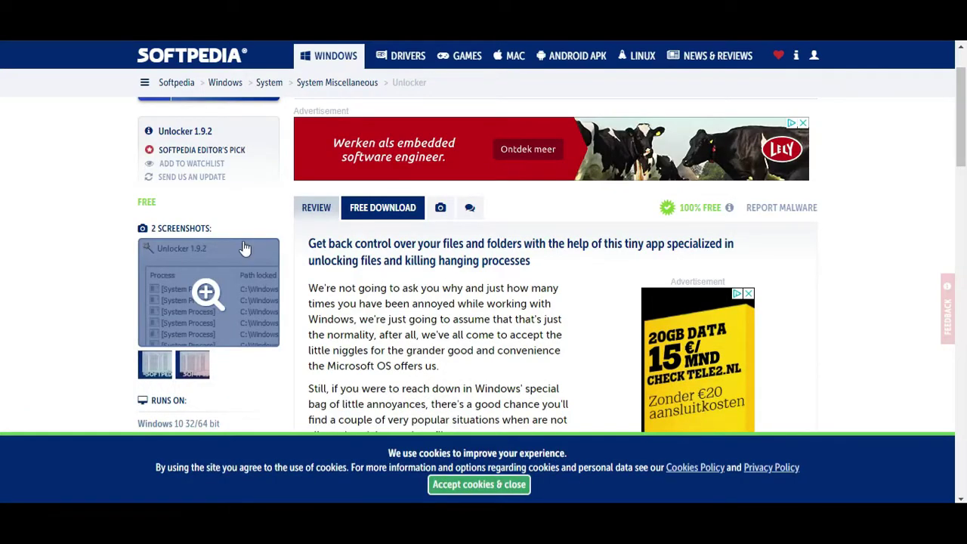
Download the x64 version of Unlocker from the Softpedia Mirror (US).
scroll(265, 219, up, 1)
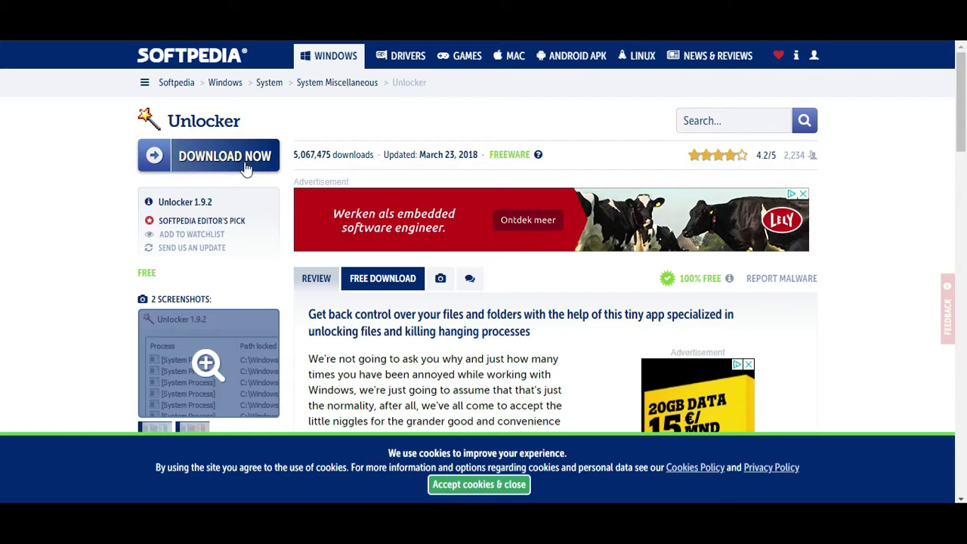
click(217, 157)
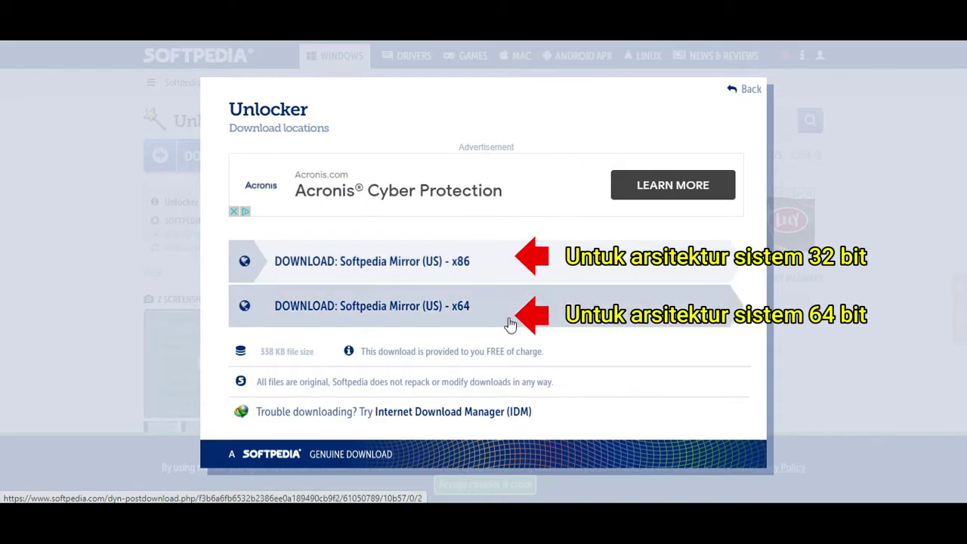
click(240, 316)
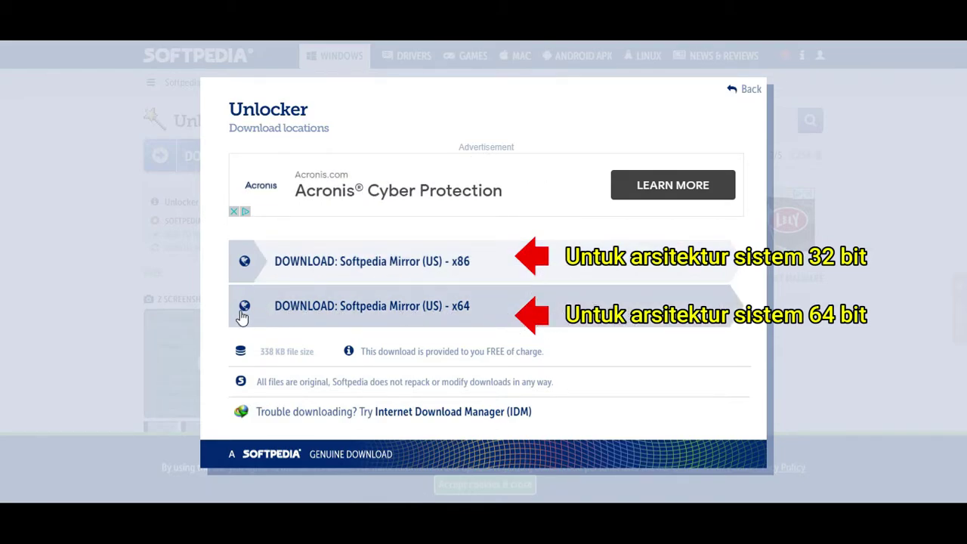
click(500, 321)
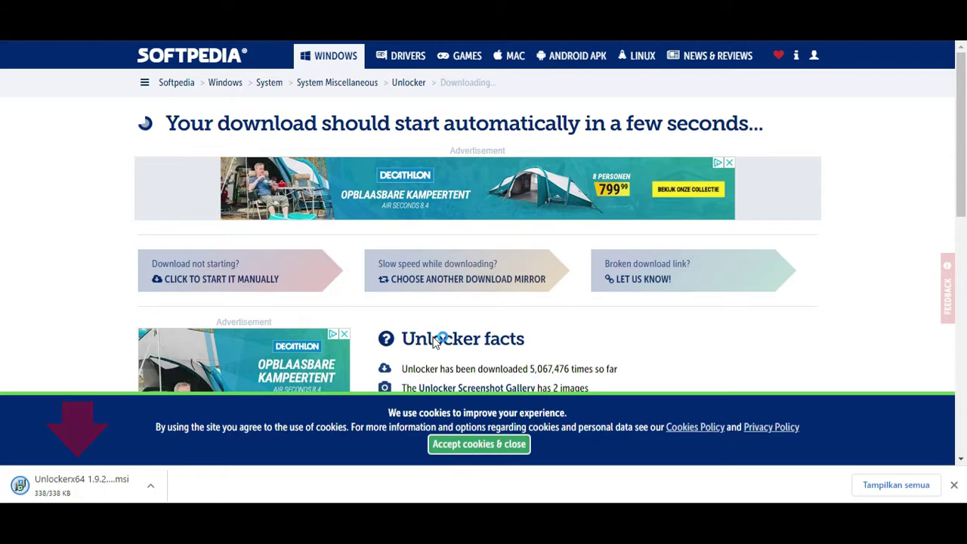
Open the downloaded Unlocker x64 1.9.2 installer and complete its setup wizard, allowing it to make changes to the PC.
click(152, 487)
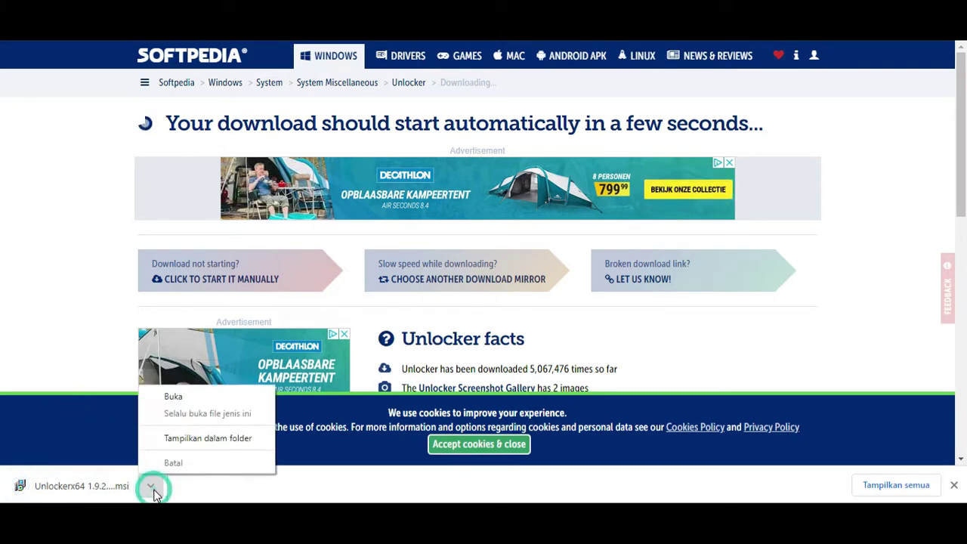
click(215, 398)
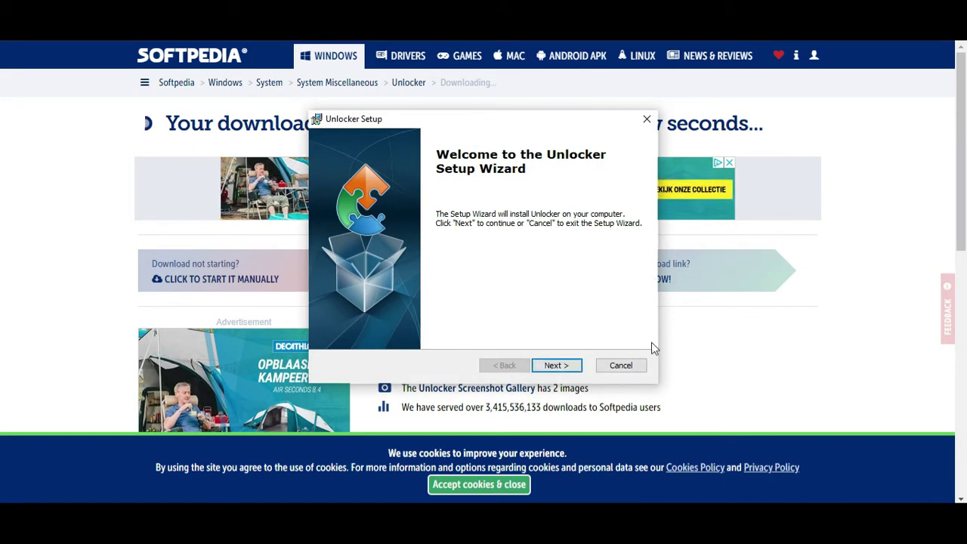
click(576, 367)
click(578, 368)
click(574, 368)
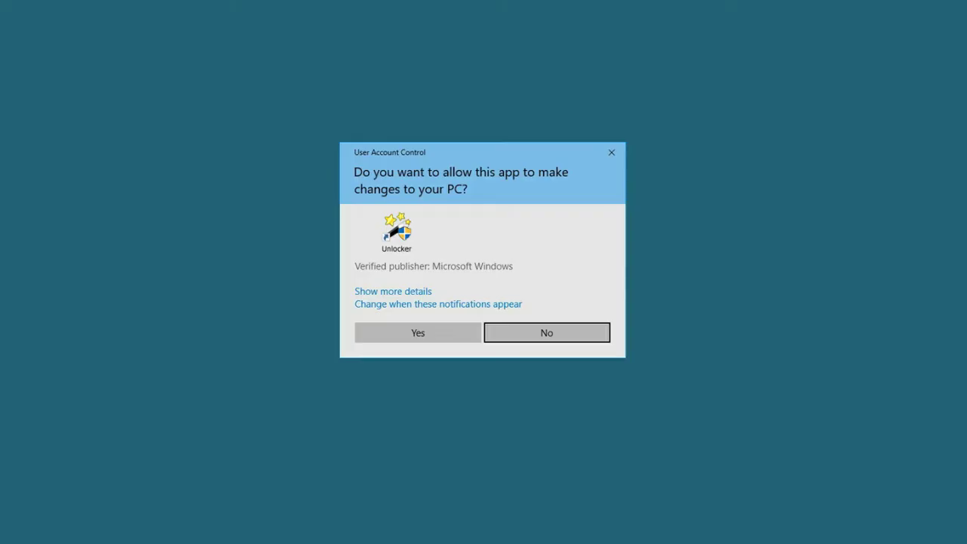
click(418, 333)
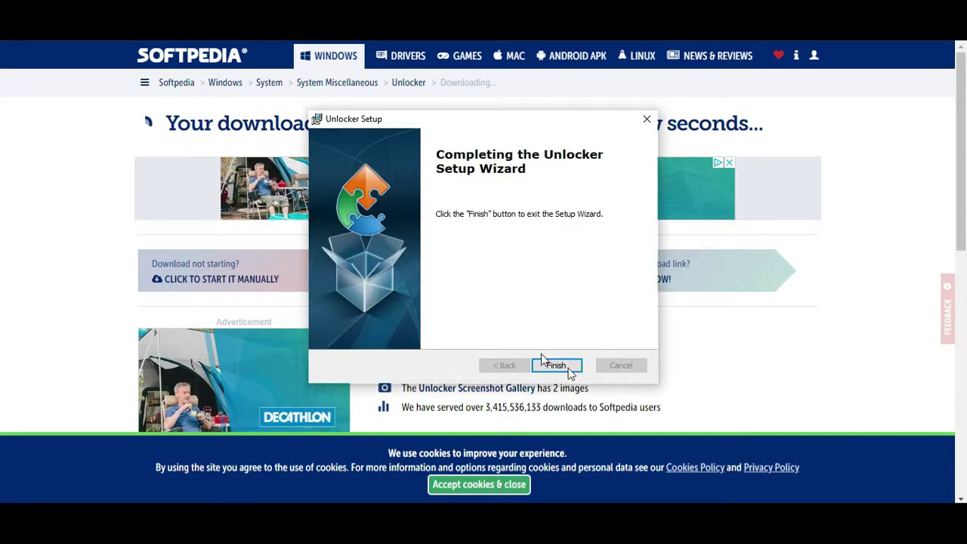
click(557, 366)
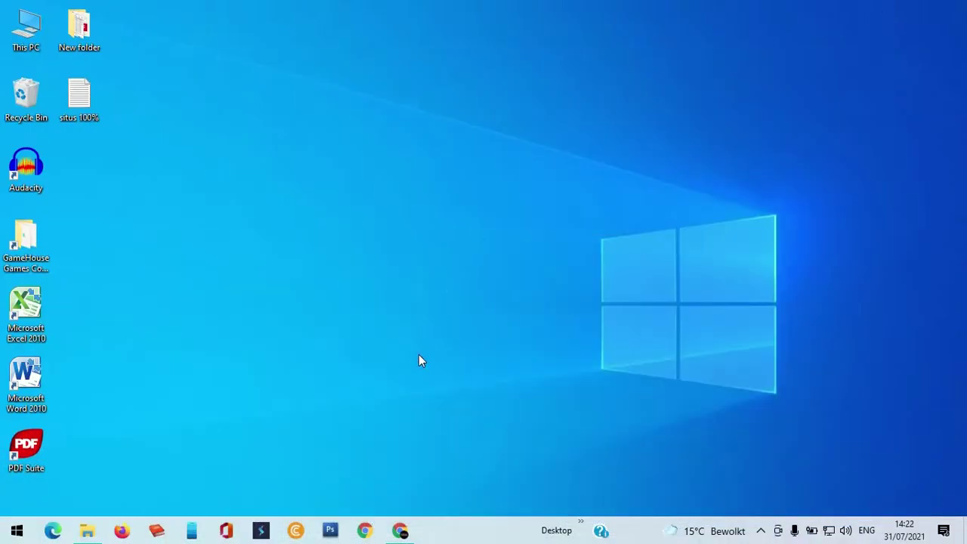
drag(253, 20, 196, 14)
drag(196, 14, 250, 134)
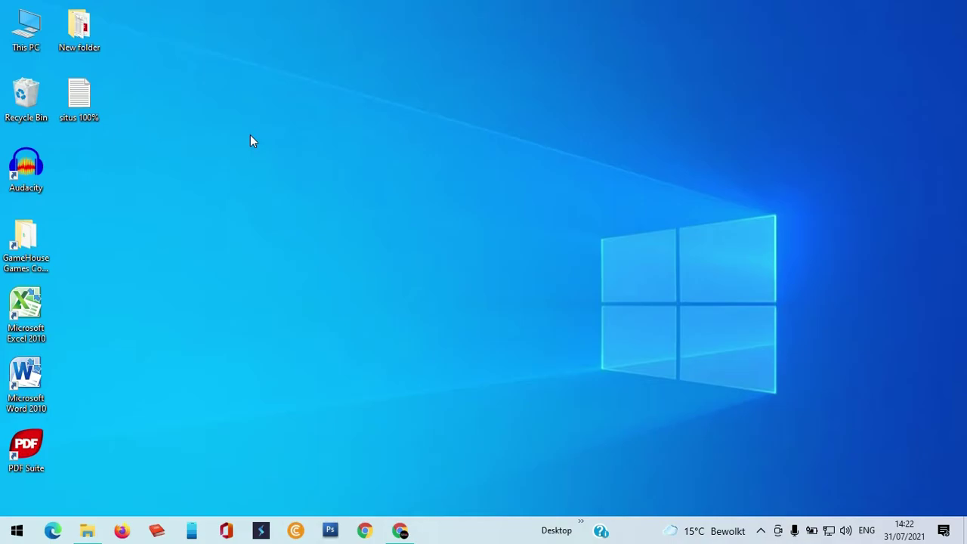
Search Windows for "unlocker", launch the Unlocker app and move its file and folder browser dialog aside on the desktop.
click(23, 535)
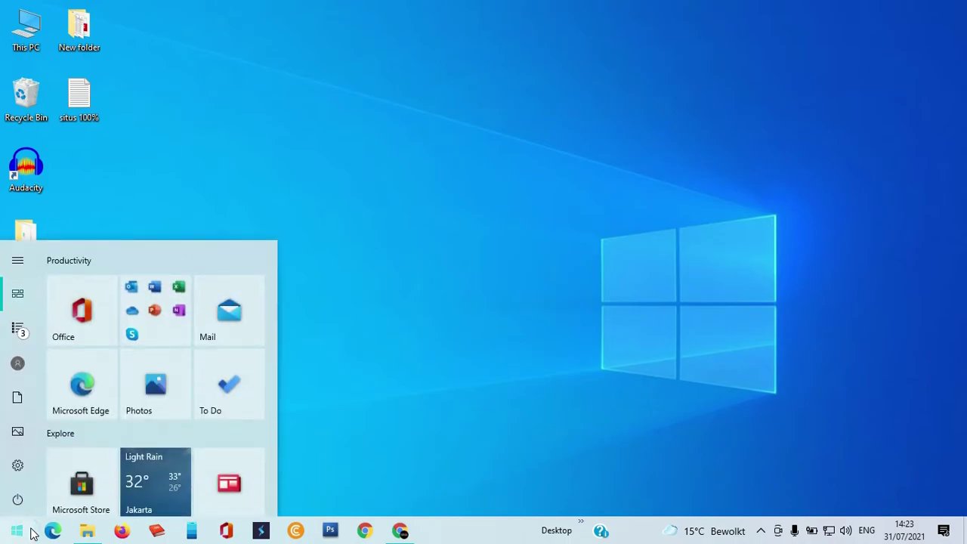
text(unlocker)
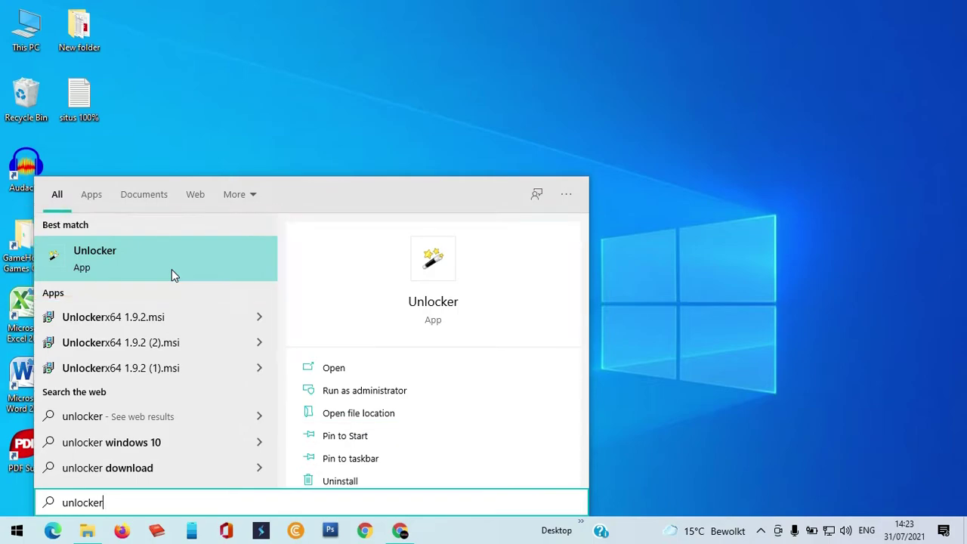
click(172, 269)
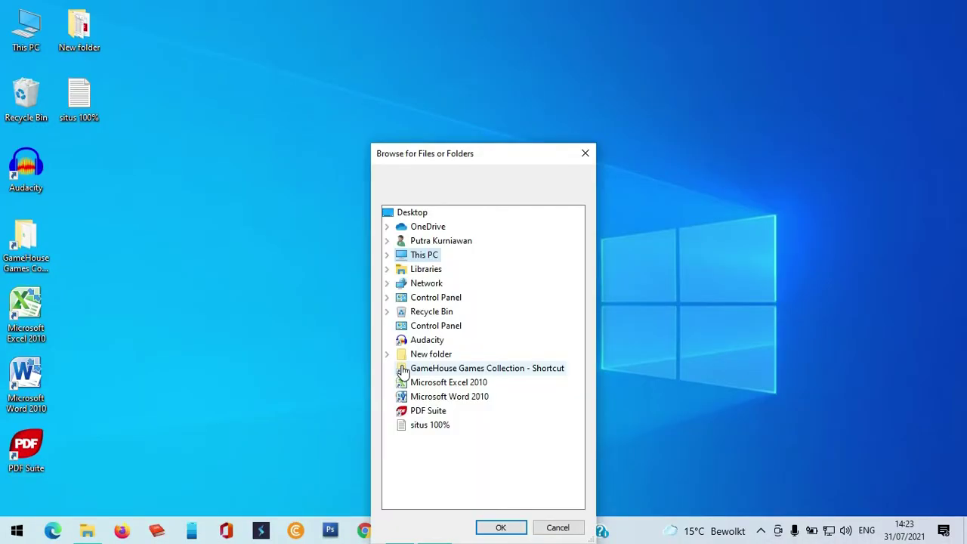
drag(500, 160, 251, 85)
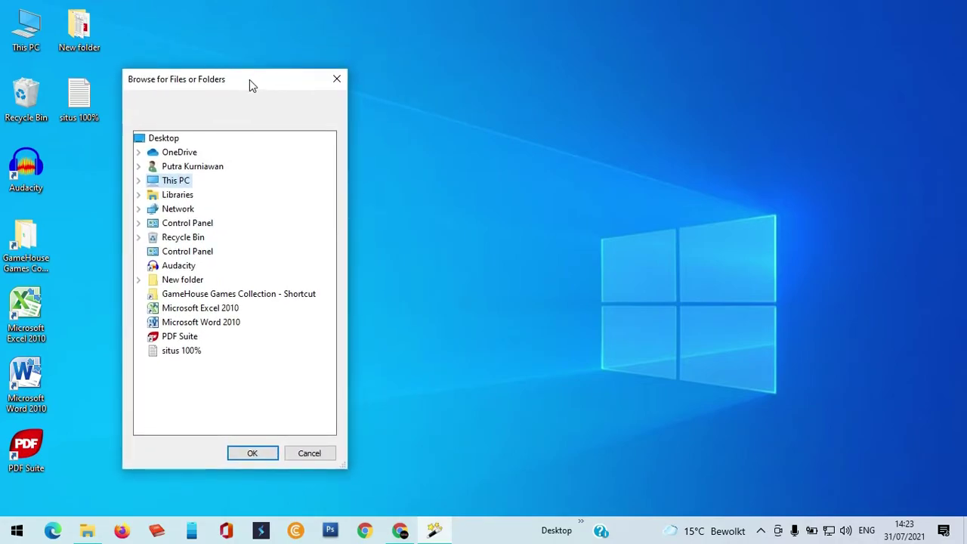
Bring up File Explorer, place its restored window beside the Unlocker browse dialog and select the Program Files folder on DATA (D:).
click(88, 532)
click(916, 15)
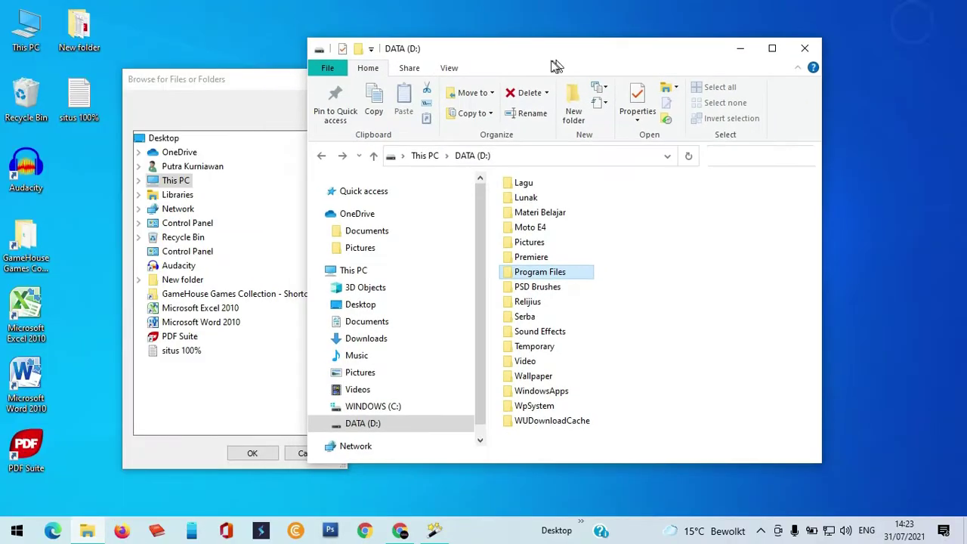
drag(538, 56, 630, 4)
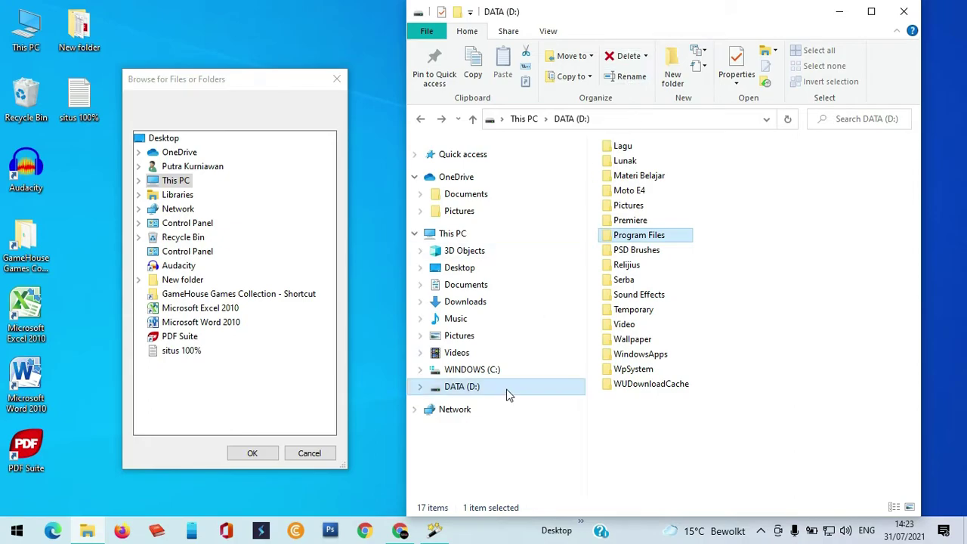
click(487, 396)
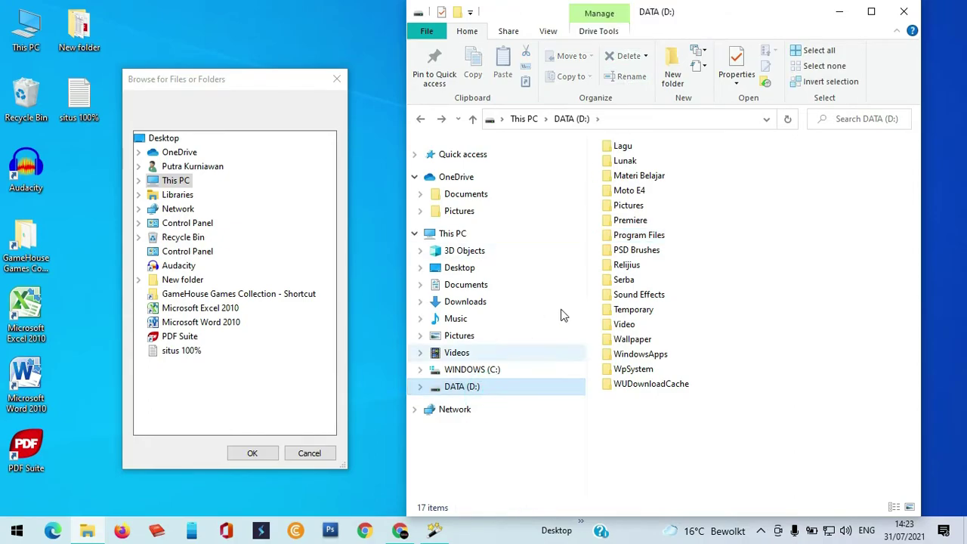
click(645, 241)
click(634, 369)
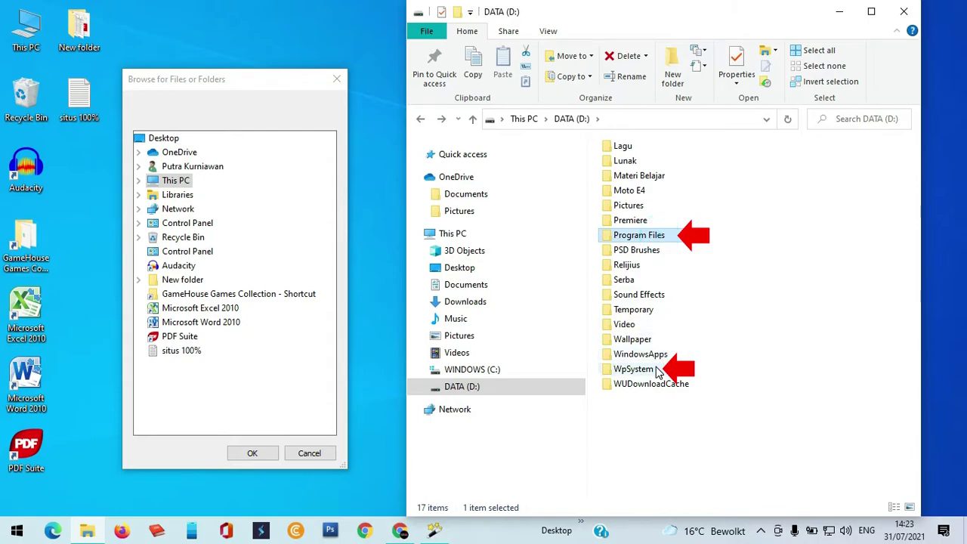
click(657, 369)
click(668, 241)
Browse to DATA (D:) under This PC in the Unlocker dialog and choose the Program Files folder as the object to process.
click(138, 182)
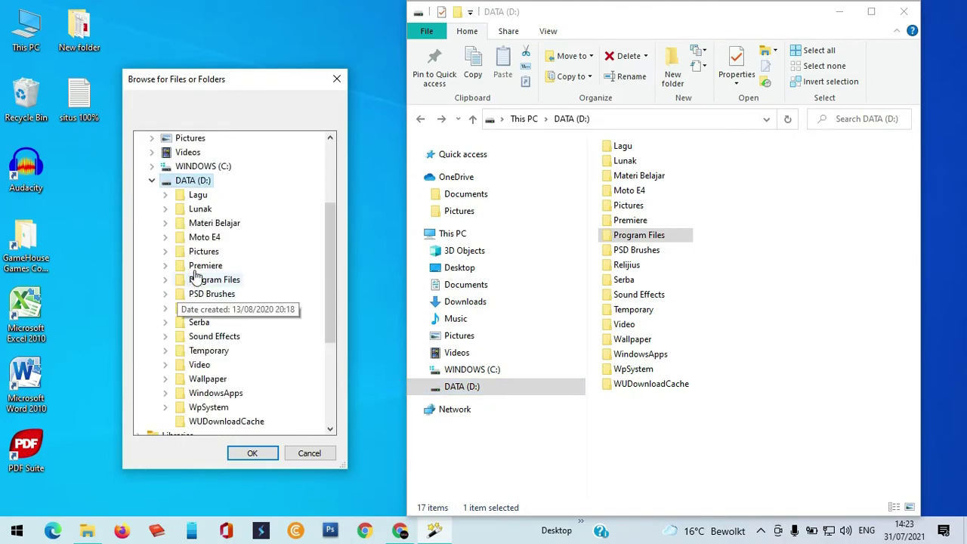
scroll(198, 276, down, 1)
scroll(201, 275, up, 1)
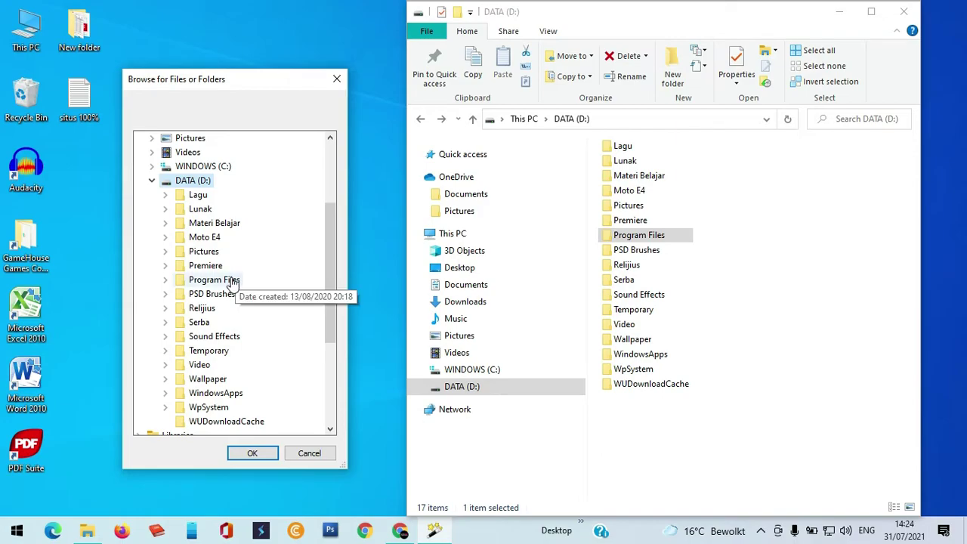
click(233, 281)
scroll(279, 389, down, 3)
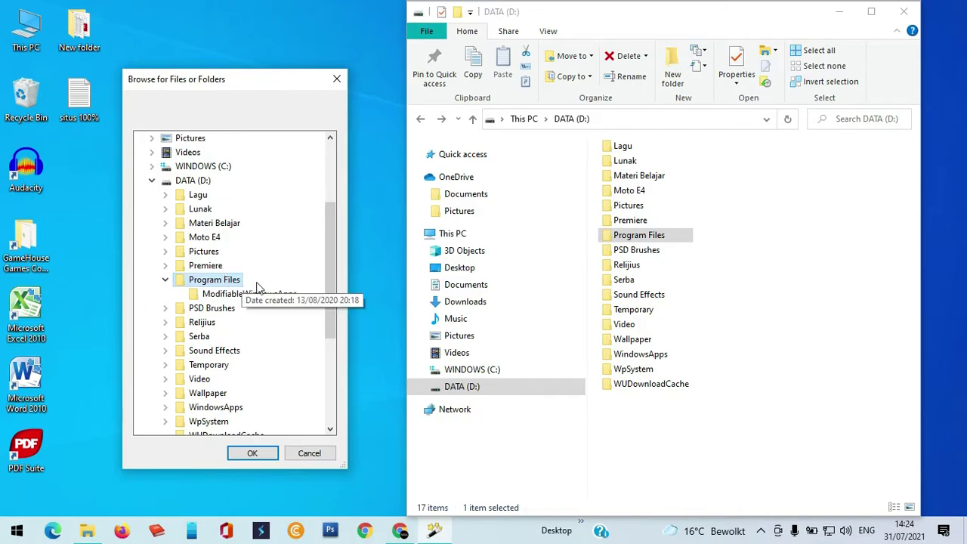
click(252, 454)
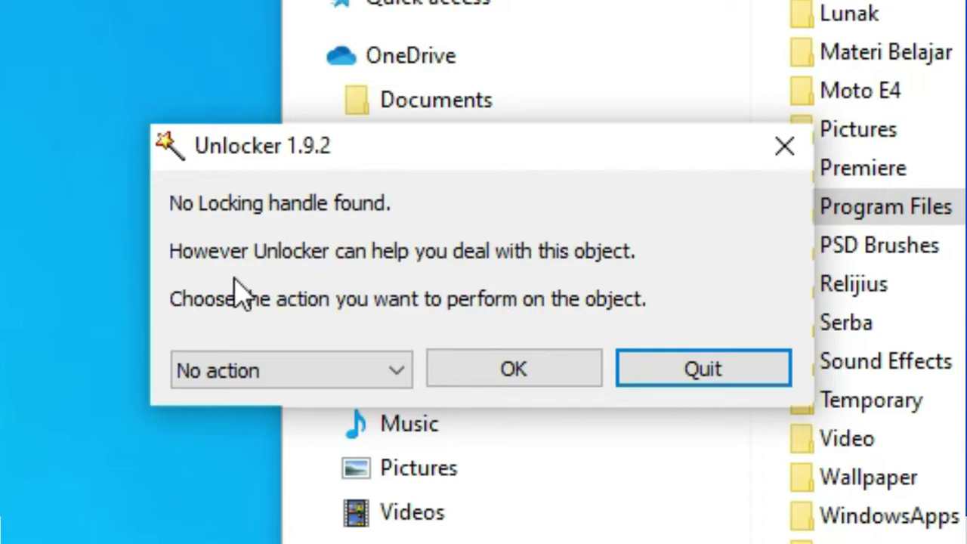
Set Unlocker's action to Delete, execute it on the Program Files folder and dismiss the result message.
click(393, 382)
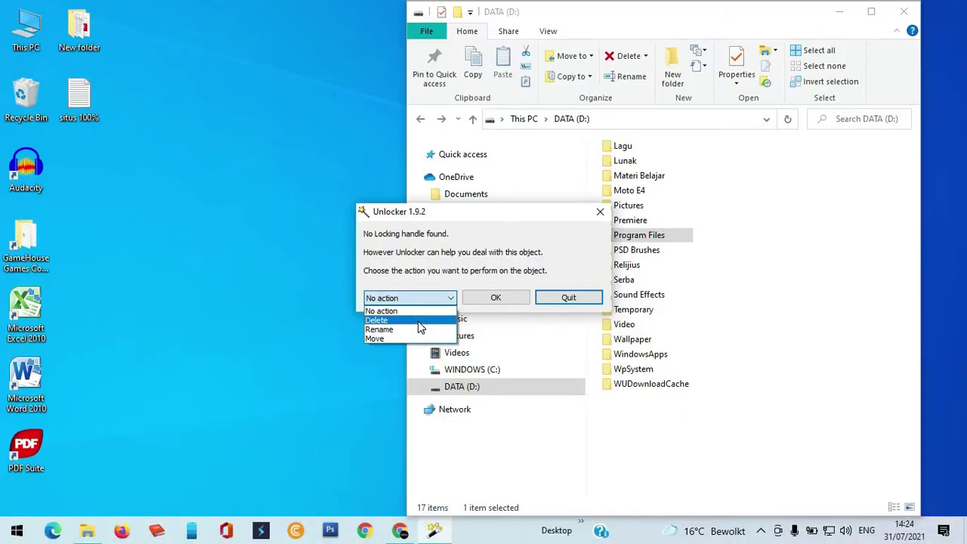
click(418, 321)
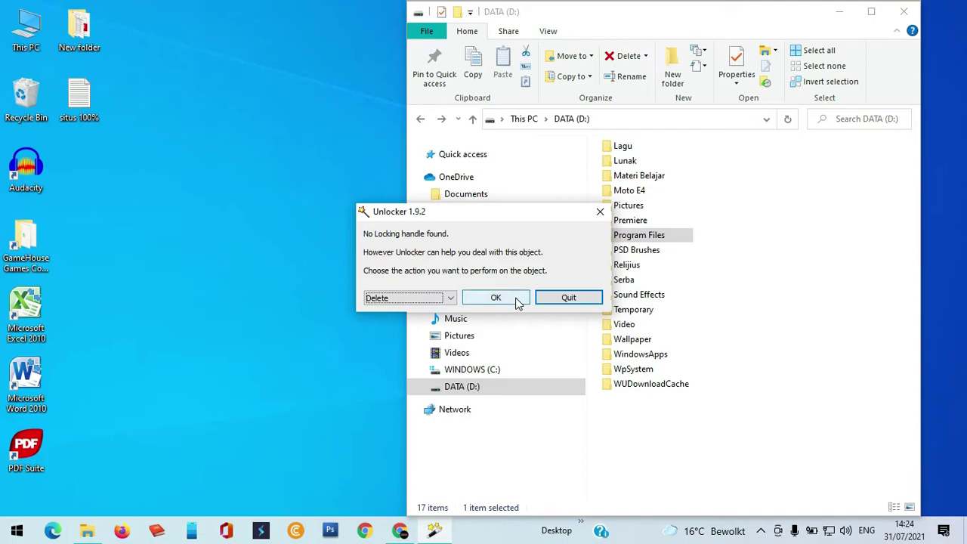
drag(521, 220, 291, 181)
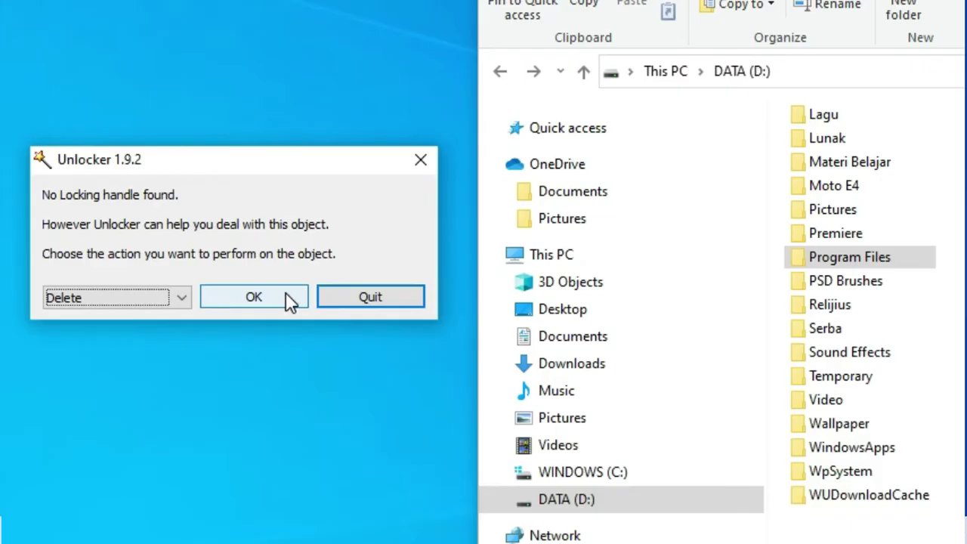
click(286, 296)
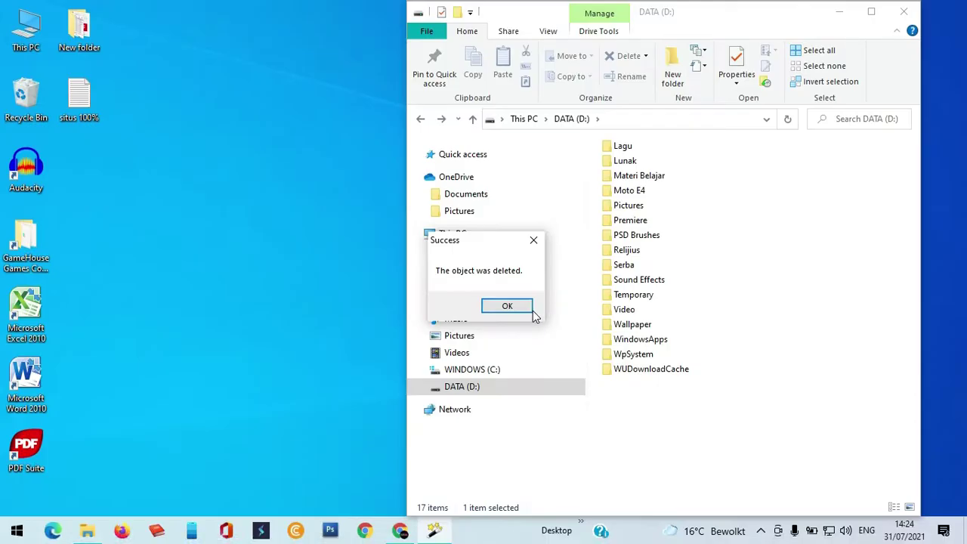
drag(458, 240, 318, 243)
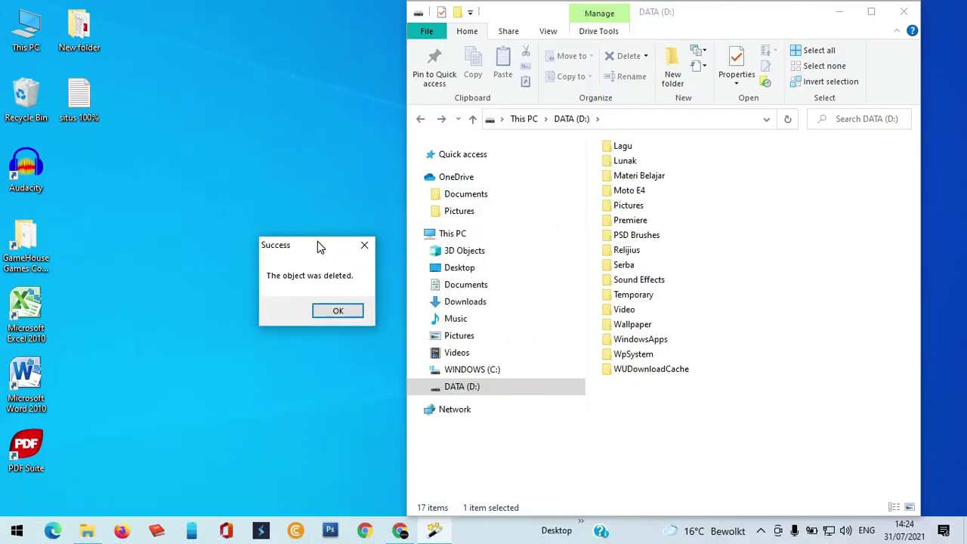
click(351, 313)
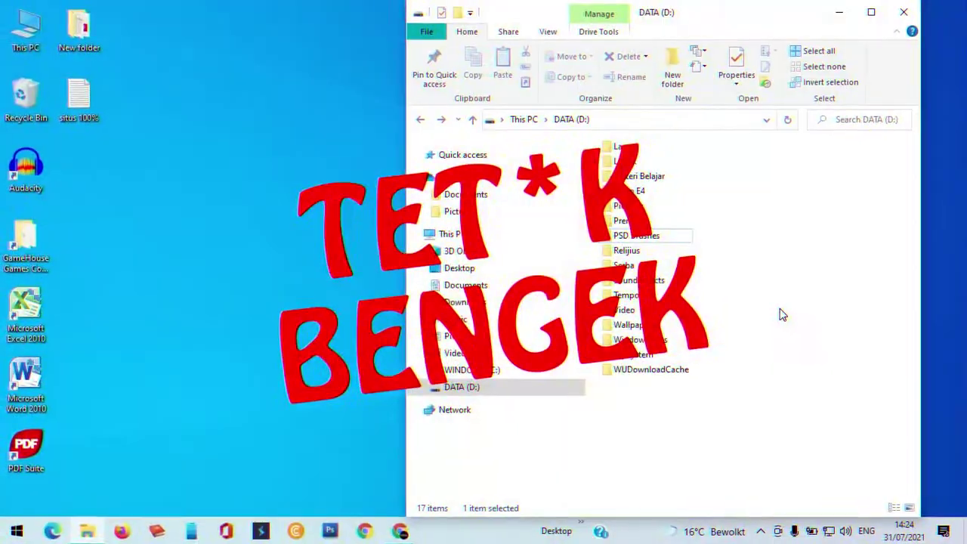
Relaunch Unlocker by searching Windows for "unlocker" and expand This PC and DATA (D:) in its browse dialog, placed beside File Explorer.
click(642, 357)
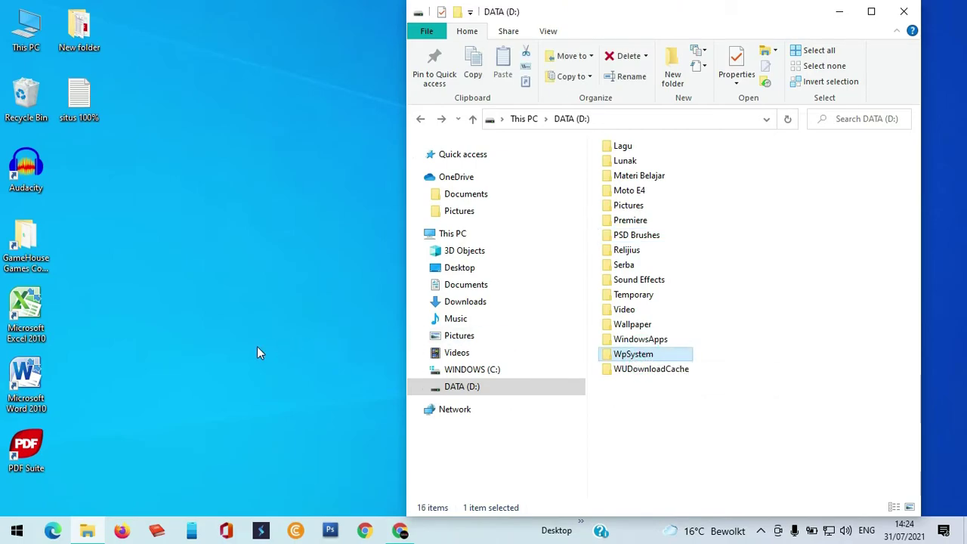
key(super)
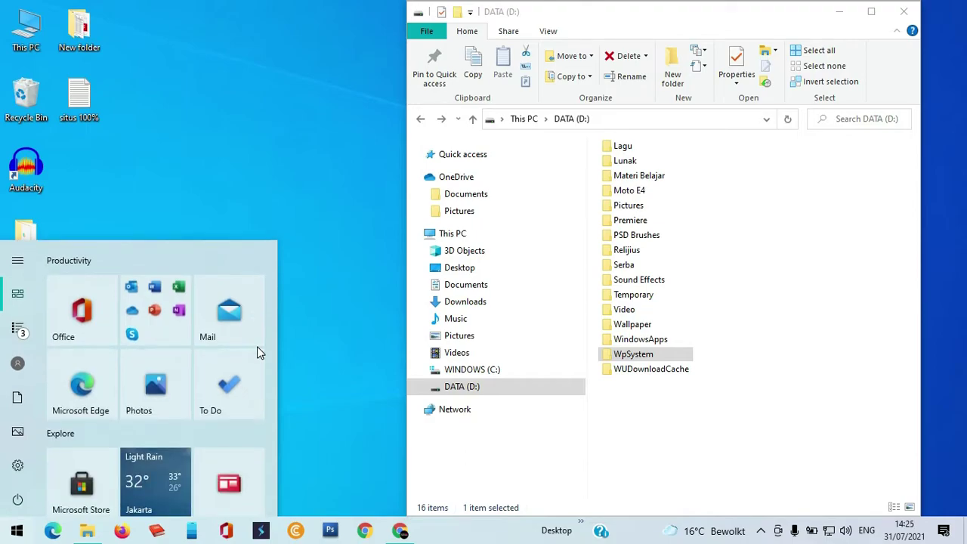
text(unlocker)
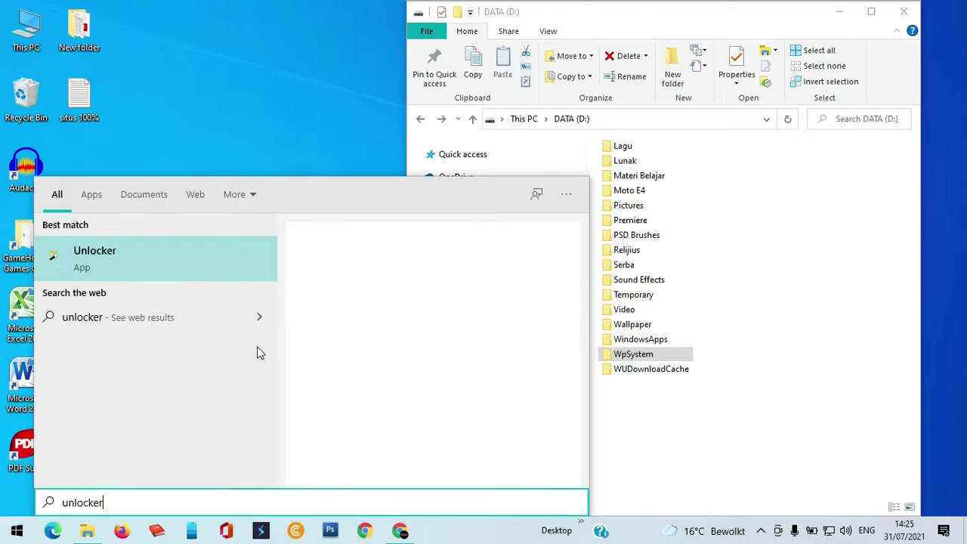
click(198, 265)
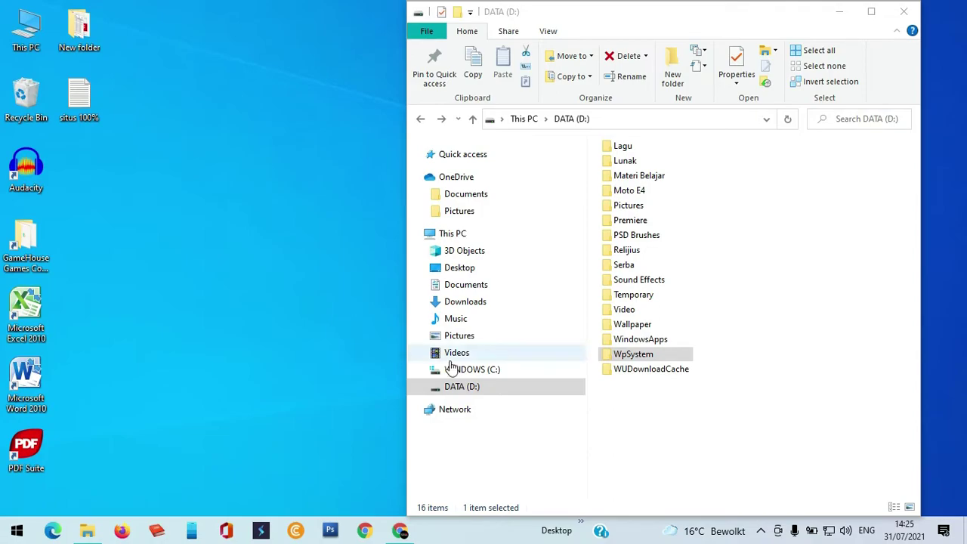
drag(460, 158, 213, 69)
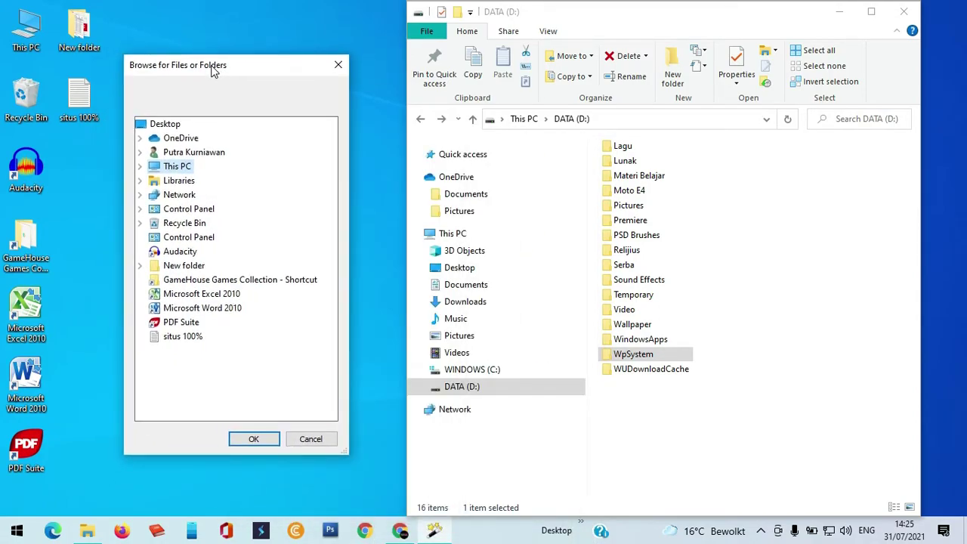
click(141, 167)
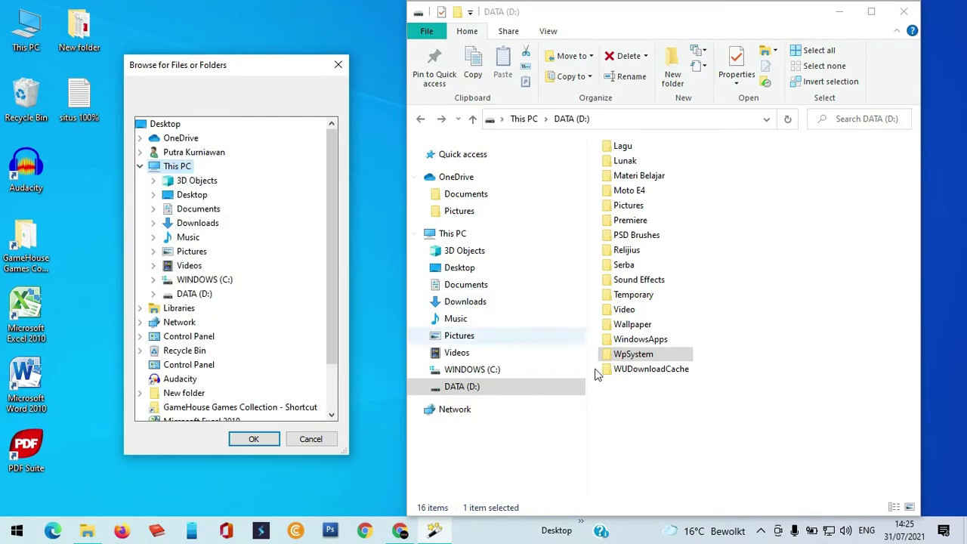
double_click(195, 296)
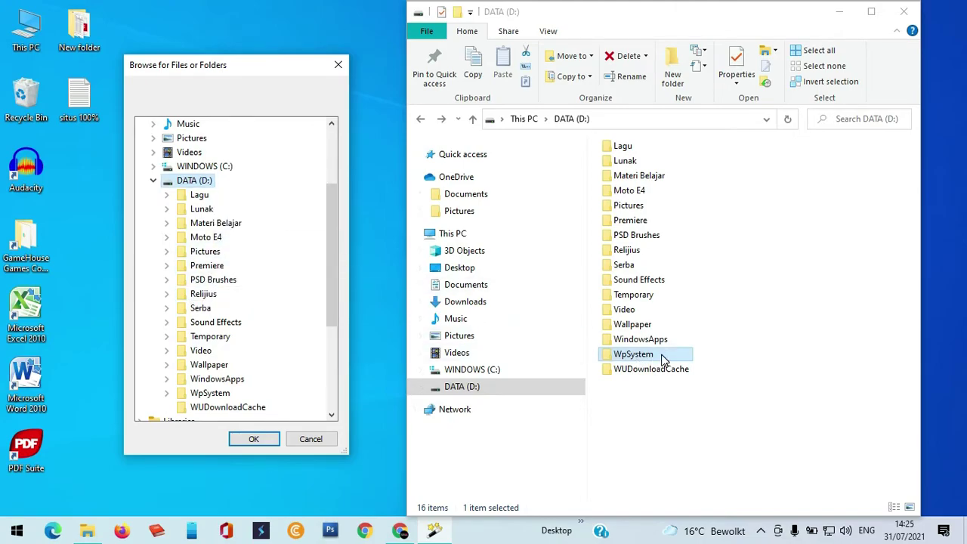
Try to delete the WpSystem folder directly in File Explorer, retry several times and cancel the operation.
right_click(660, 361)
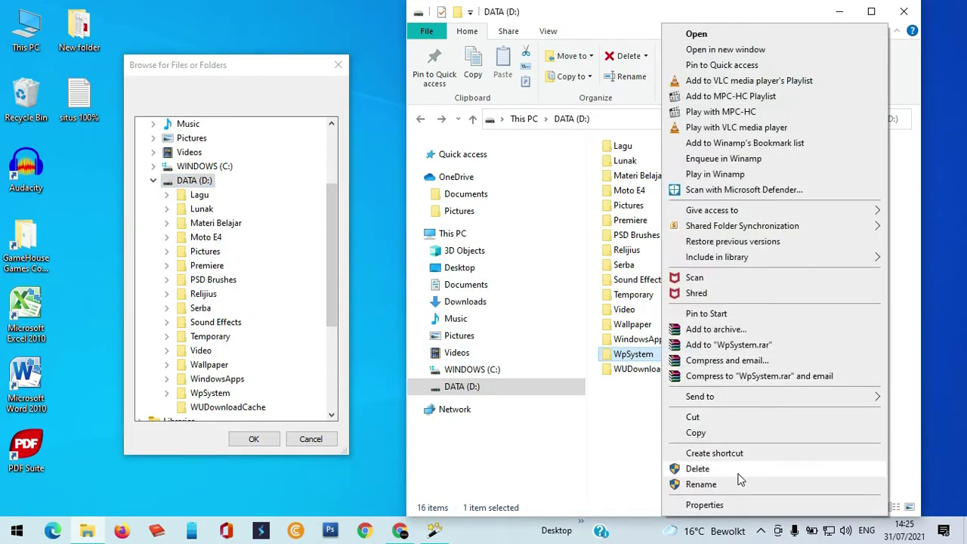
click(702, 469)
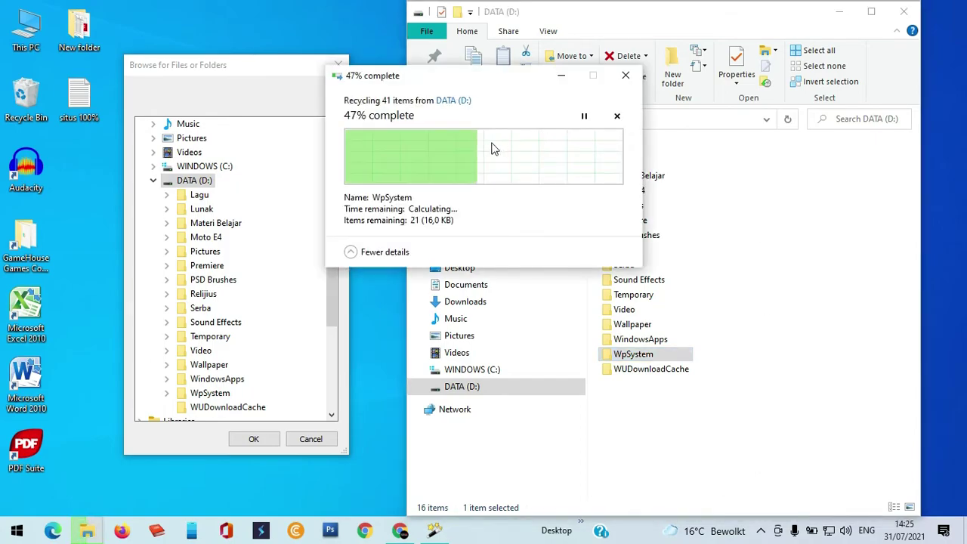
click(537, 194)
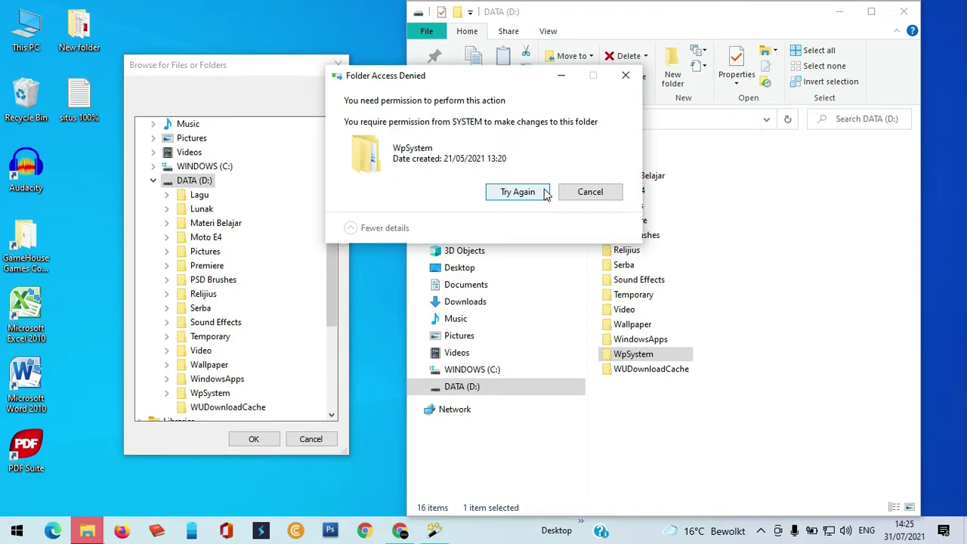
click(543, 195)
click(539, 192)
click(537, 192)
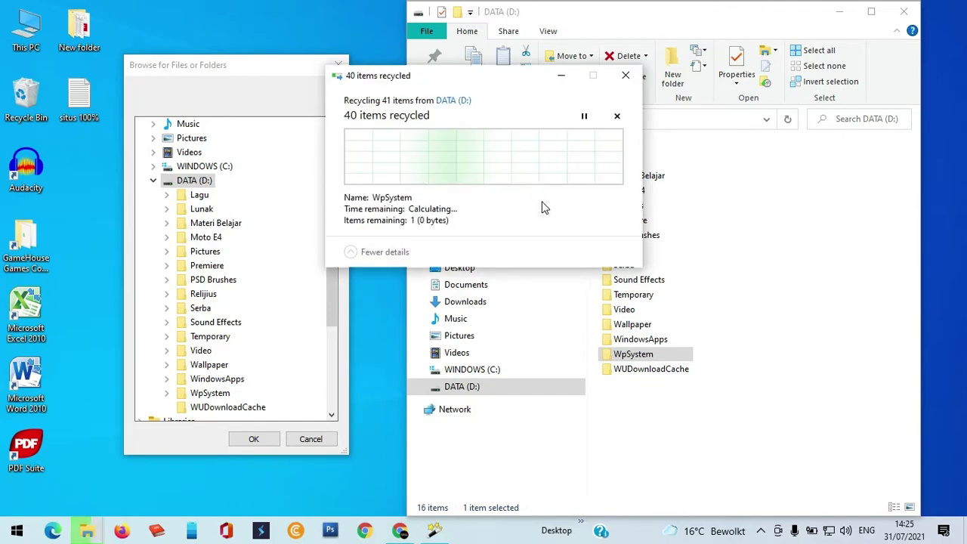
click(540, 192)
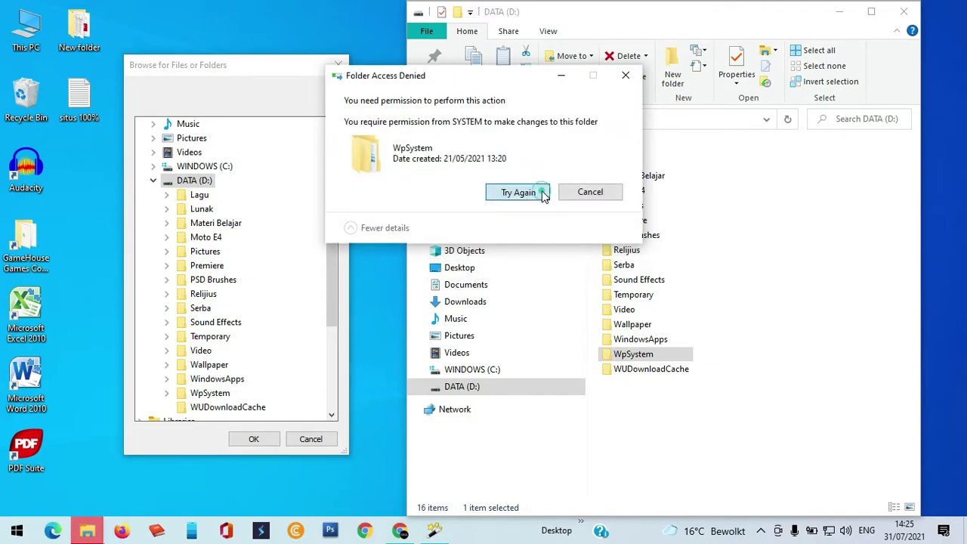
click(608, 196)
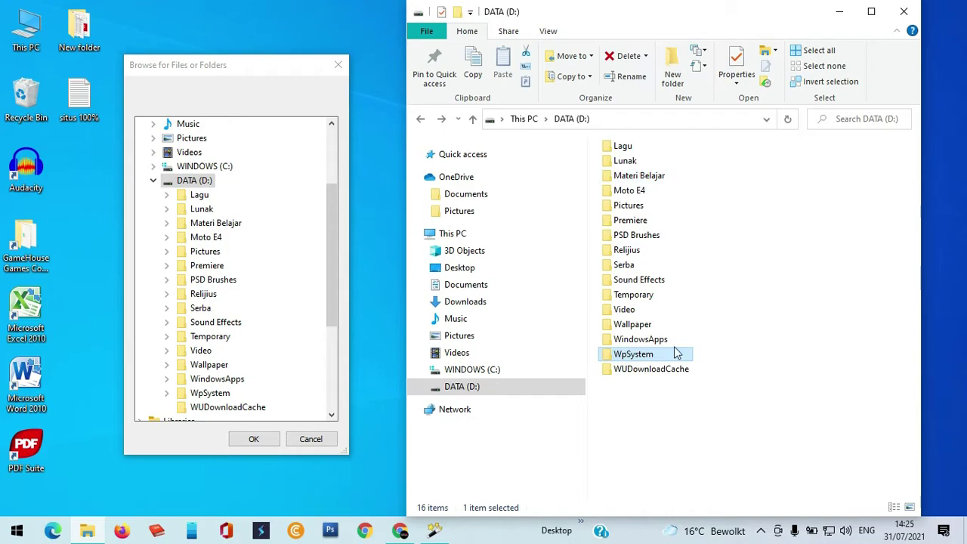
Choose the WpSystem folder on DATA (D:) in Unlocker, delete it with the Delete action and dismiss the result message.
click(218, 393)
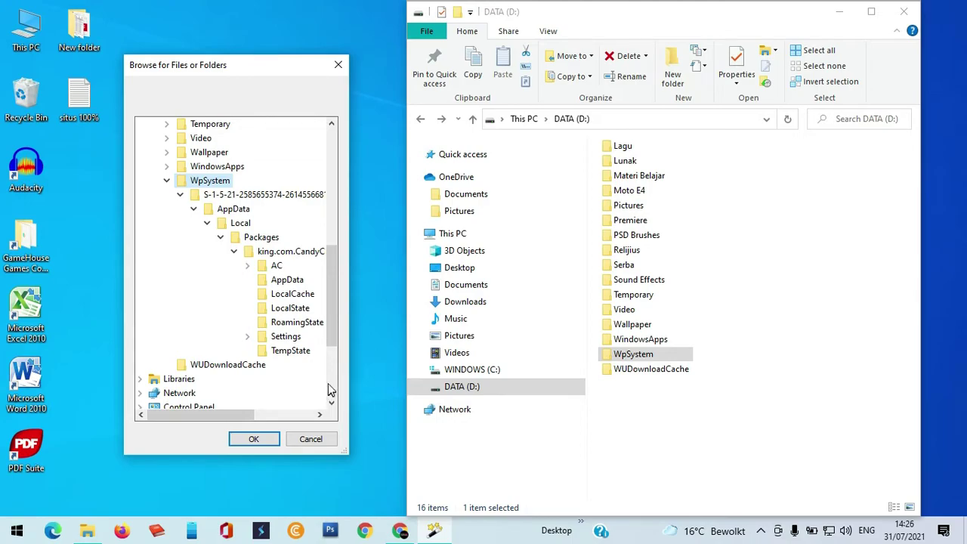
click(257, 443)
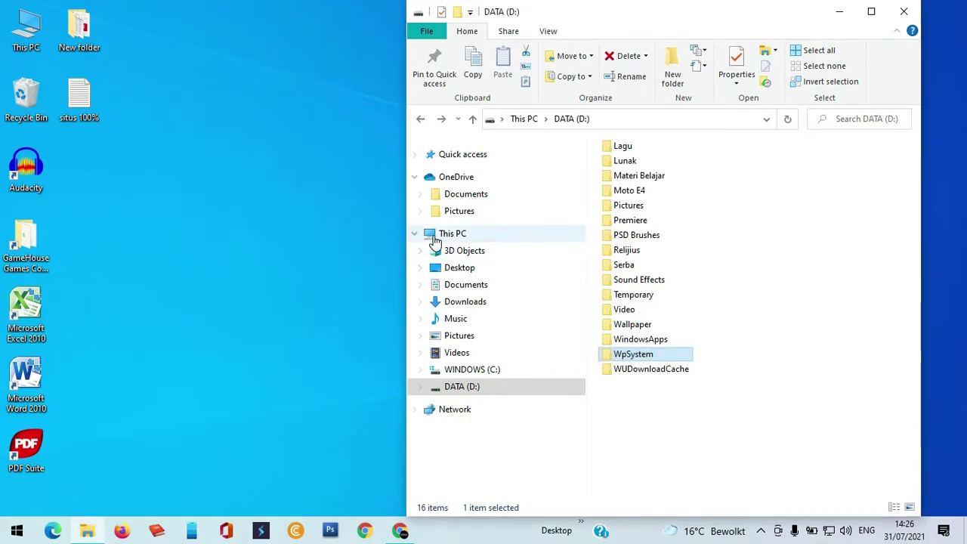
click(434, 300)
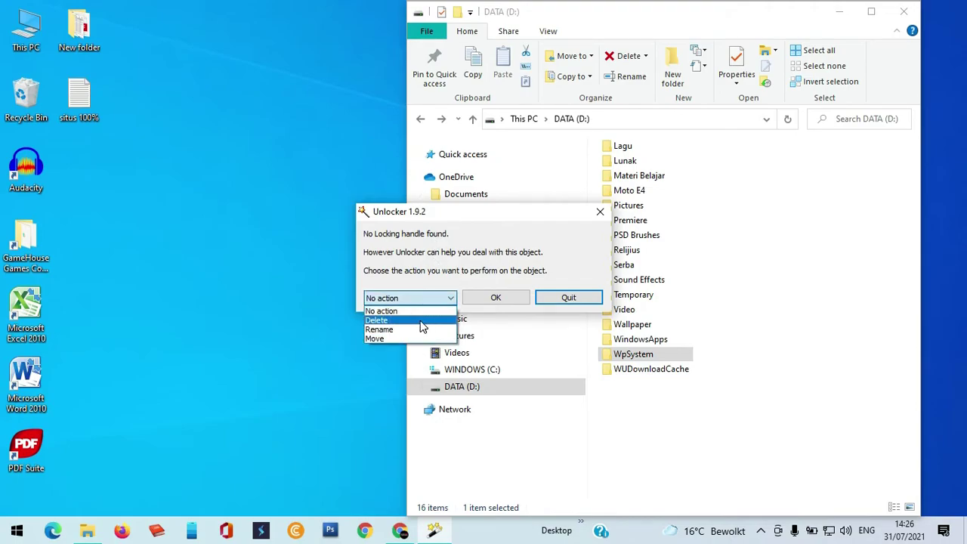
click(423, 327)
drag(492, 215, 233, 159)
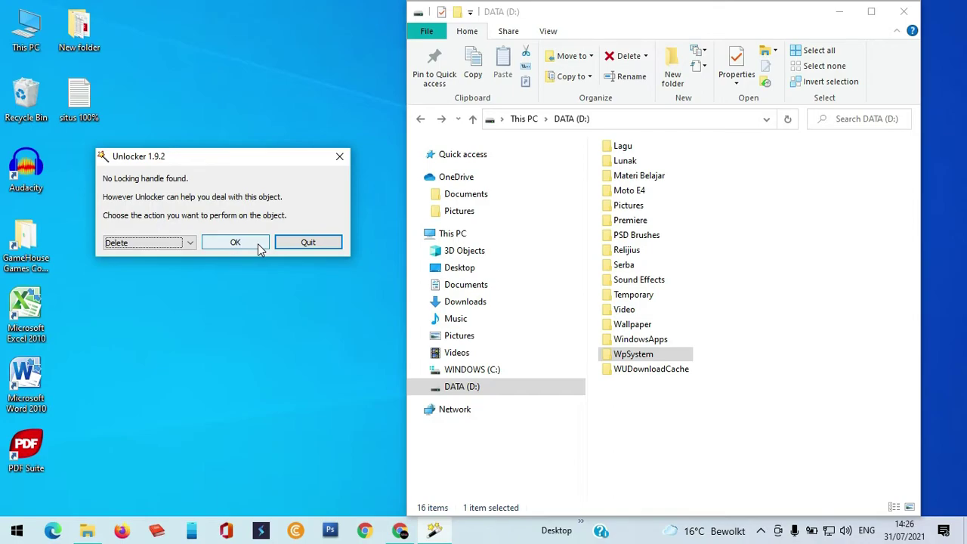
click(258, 244)
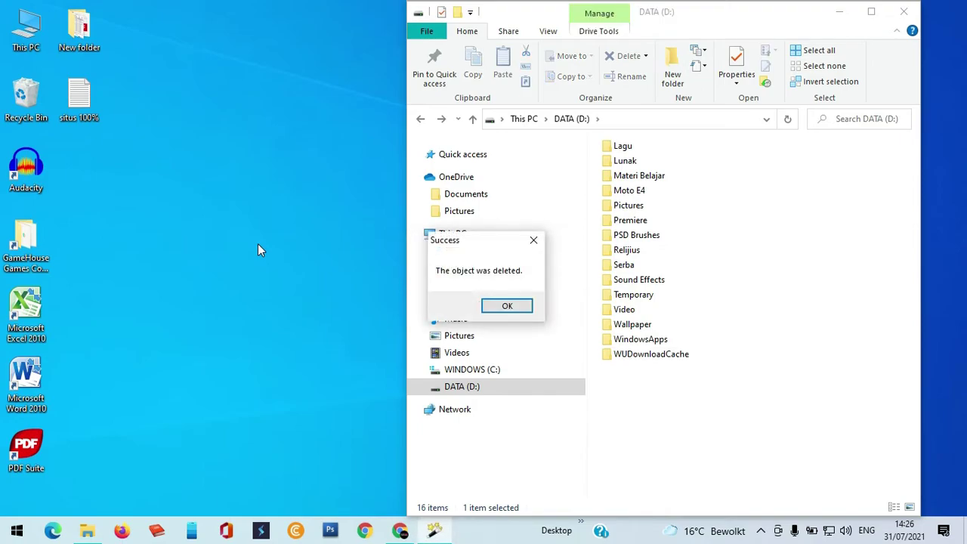
click(510, 308)
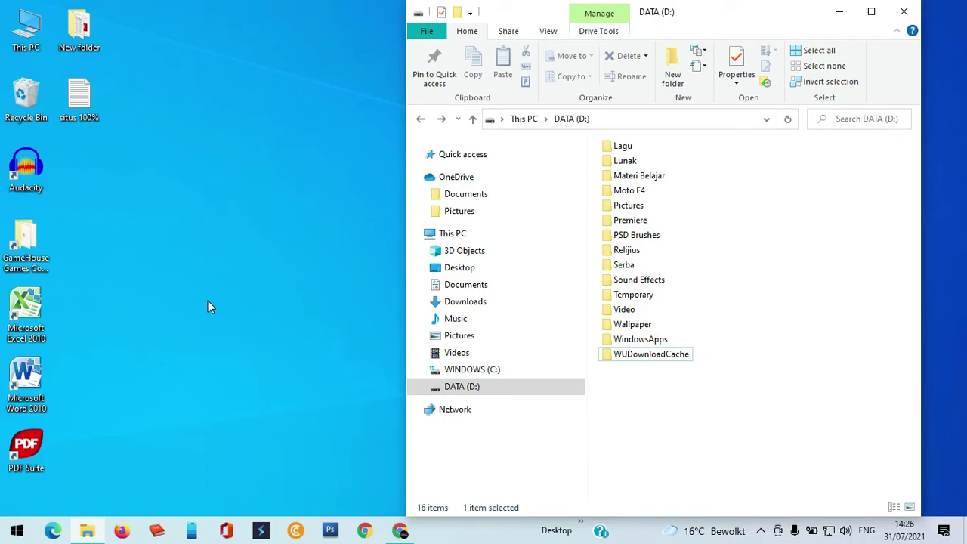
Search Windows for "unlocker", open the app's file location and move the Programs window clear of the DATA (D:) window.
key(super)
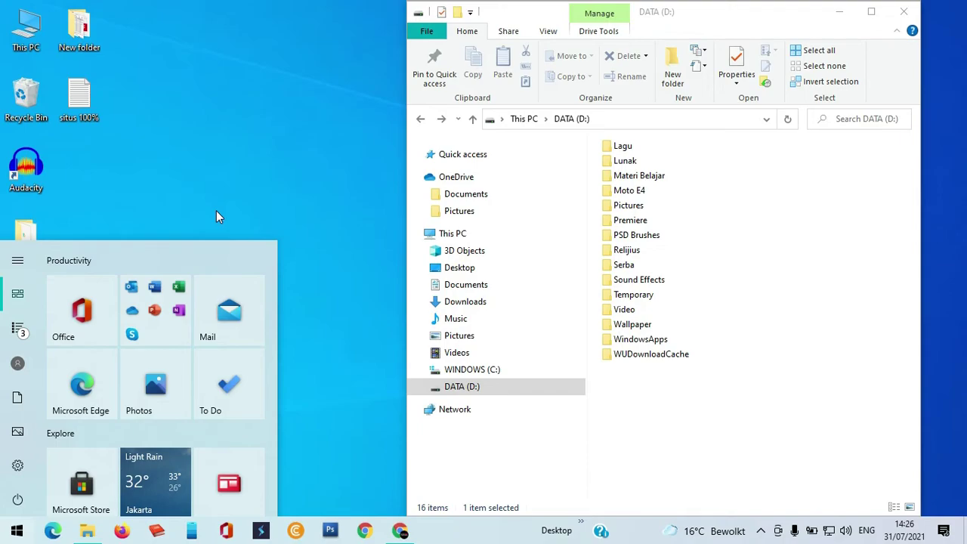
text(un)
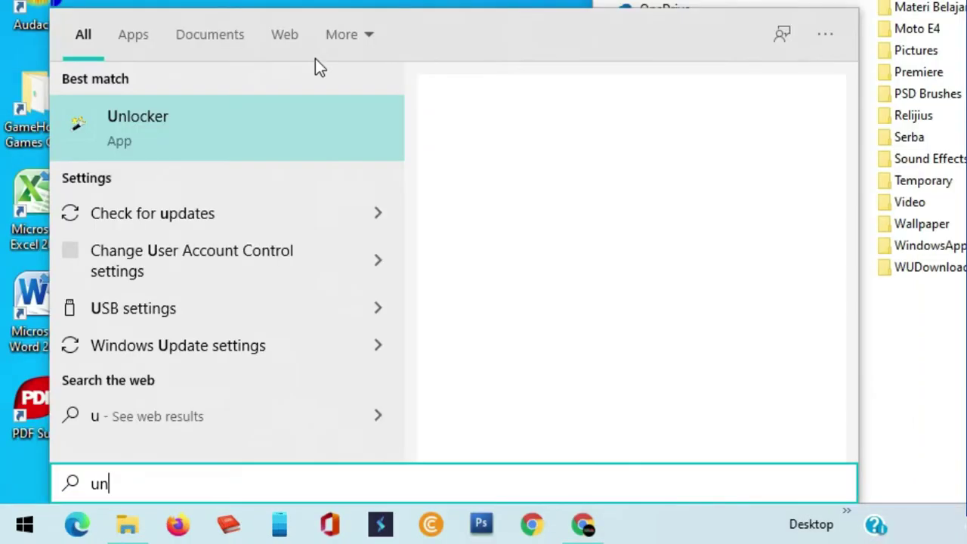
text(locker)
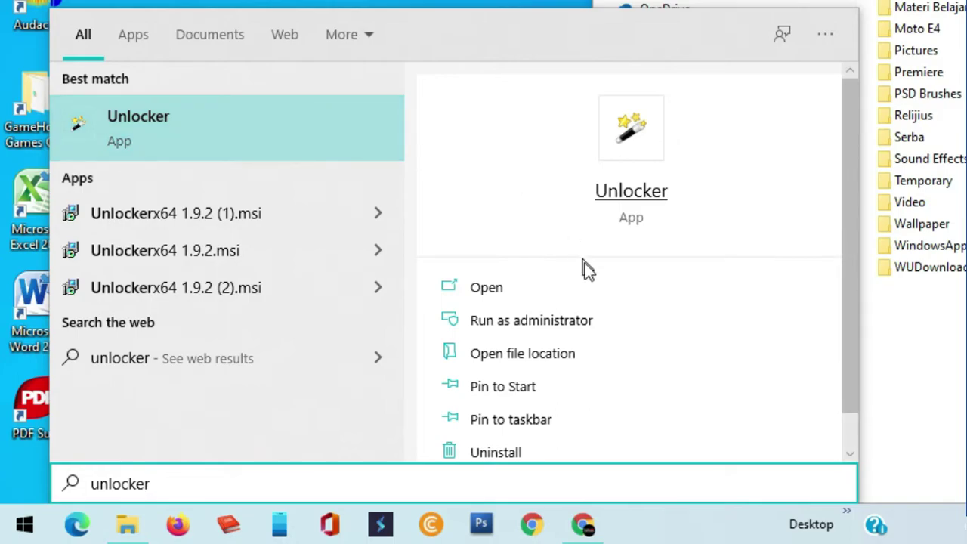
click(609, 355)
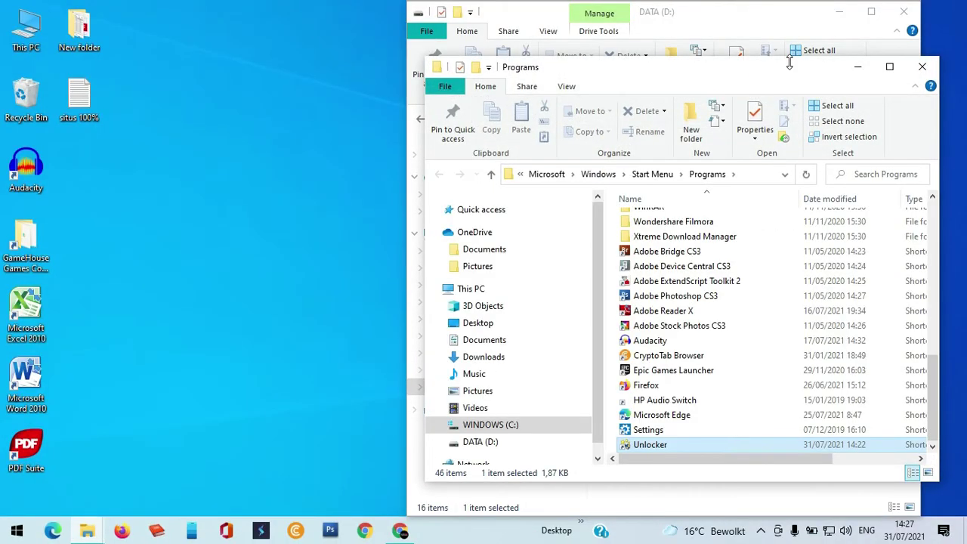
drag(786, 74, 535, 74)
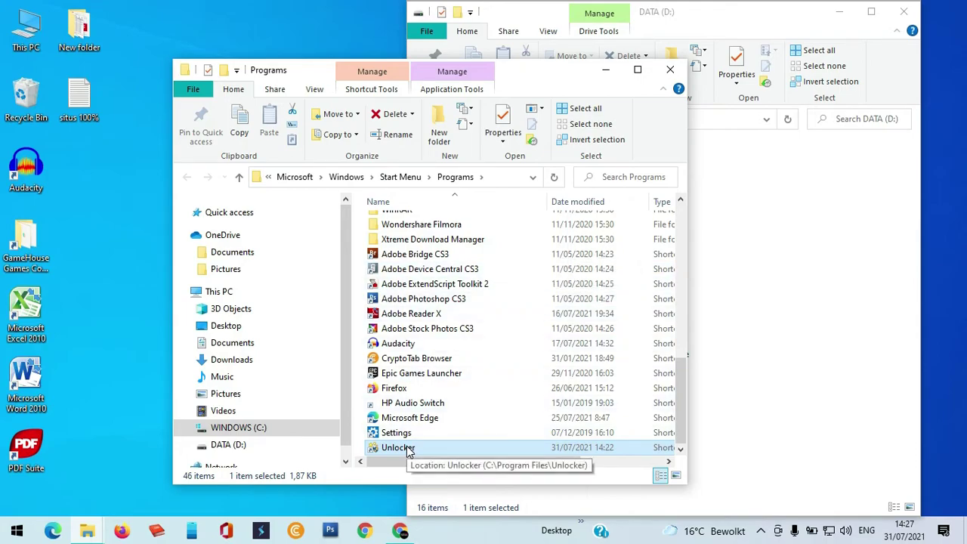
Copy the Unlocker shortcut from the Programs folder and paste it onto the desktop.
double_click(429, 453)
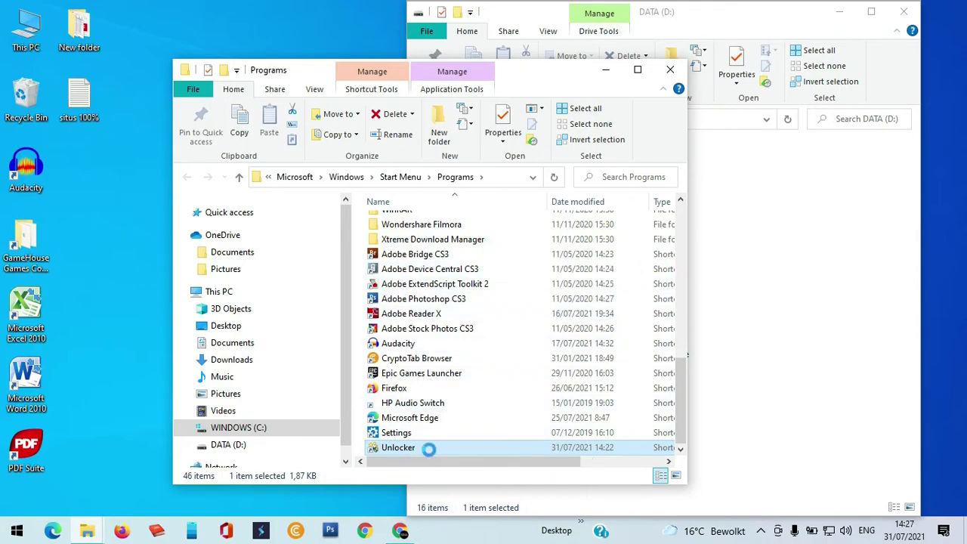
right_click(429, 449)
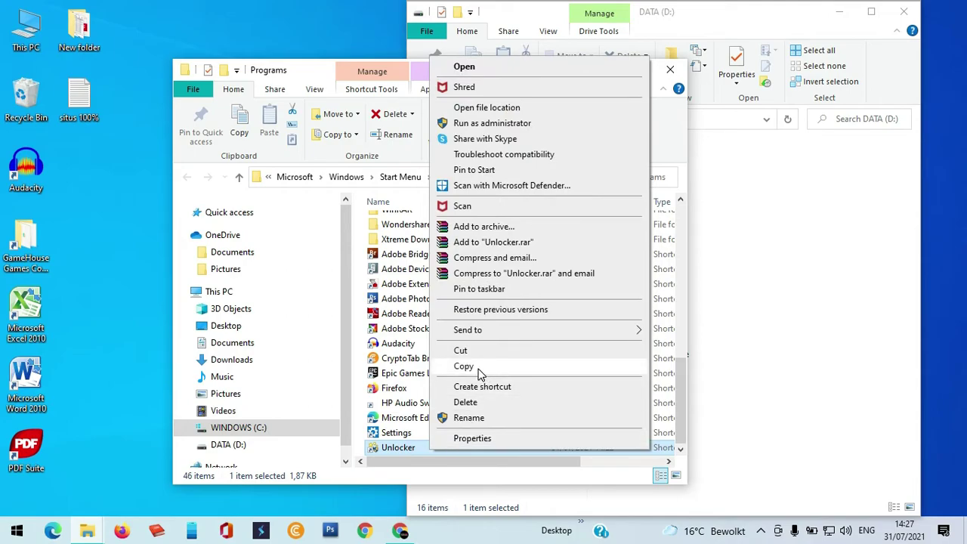
click(501, 369)
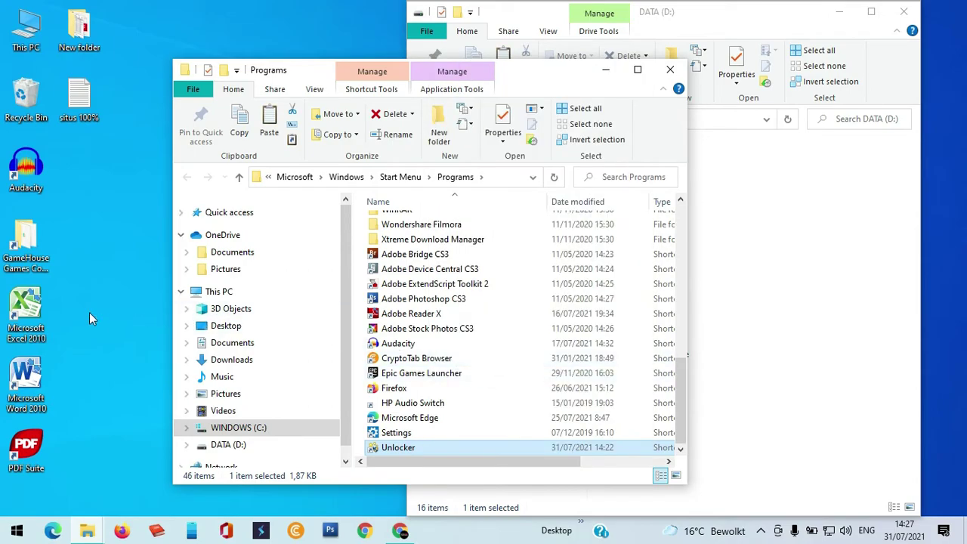
click(89, 312)
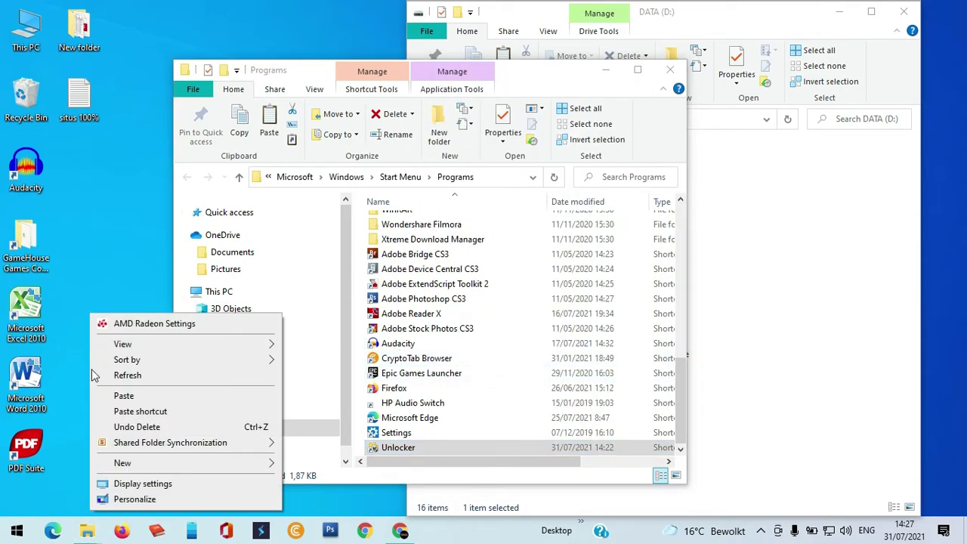
click(121, 397)
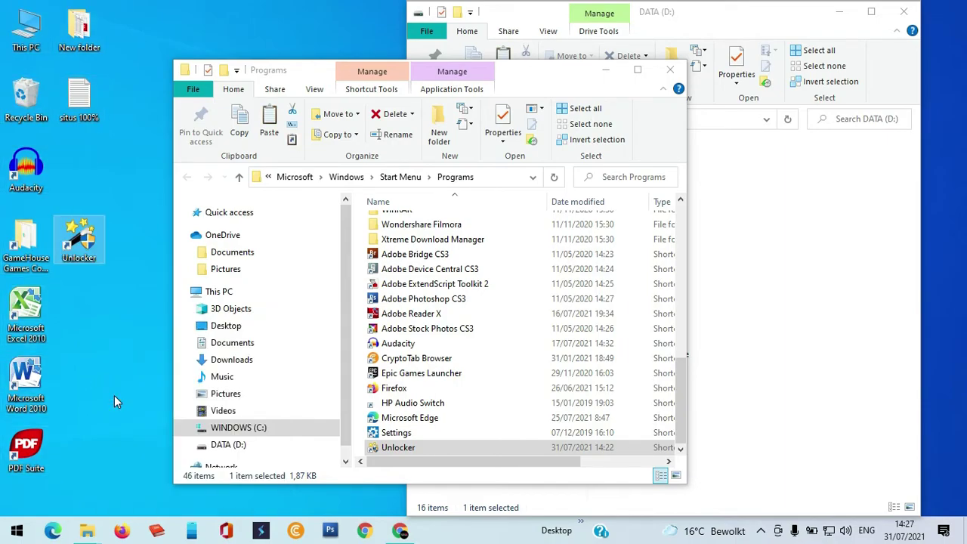
Place the Unlocker desktop shortcut directly beneath the "situs 100%" file, beside Audacity, and close the Programs window.
drag(93, 245, 91, 174)
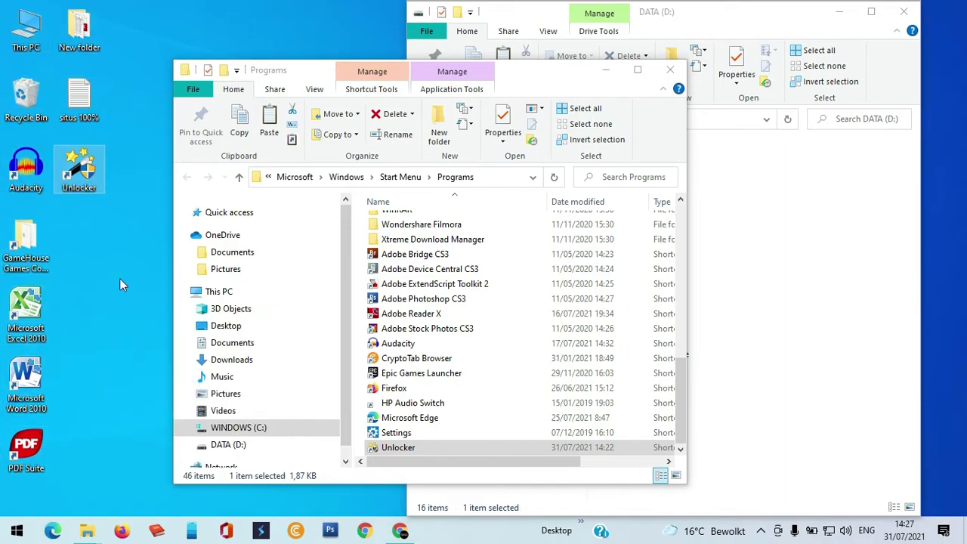
click(671, 70)
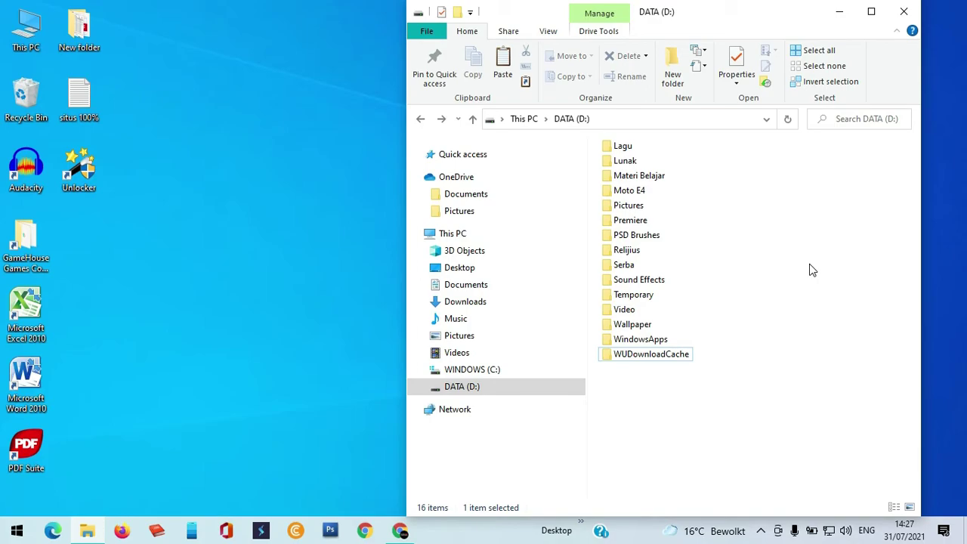
drag(262, 250, 72, 131)
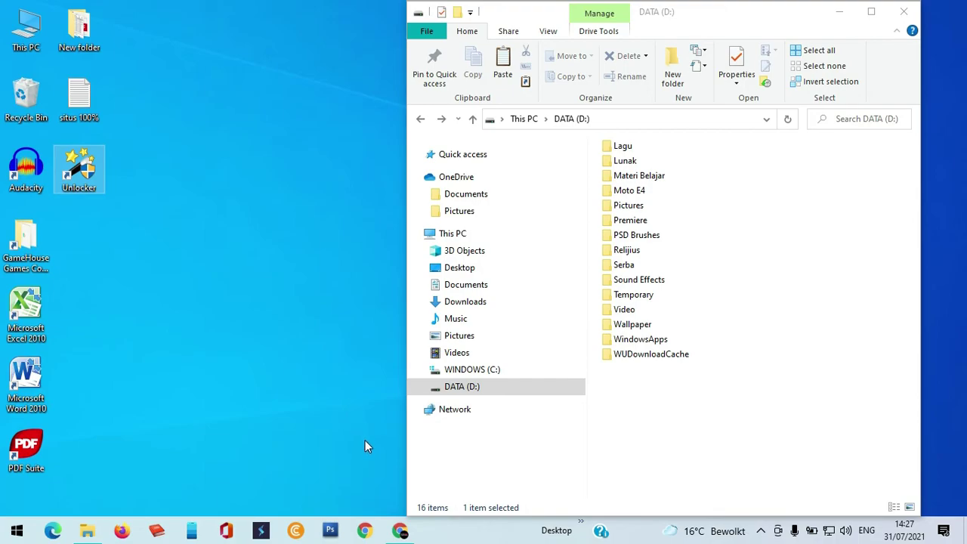
click(400, 530)
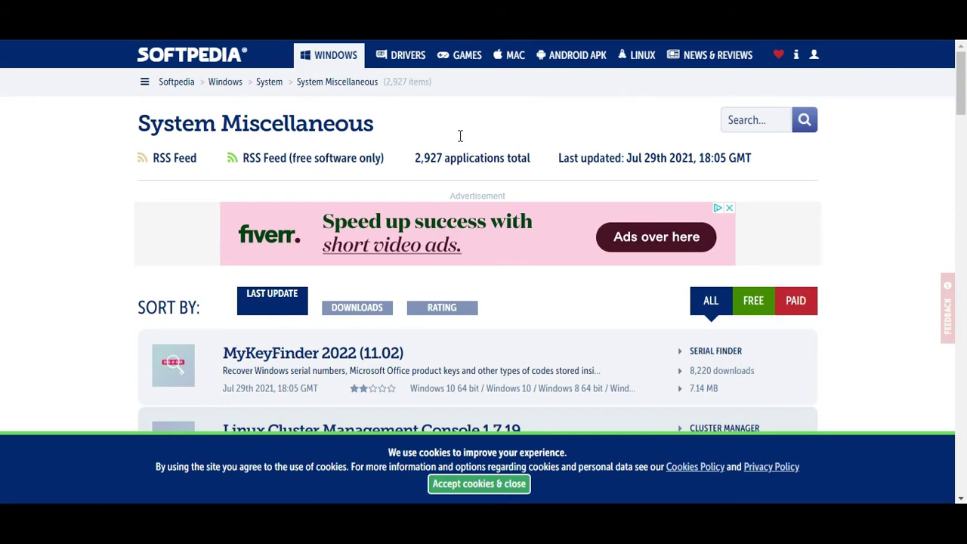
click(760, 522)
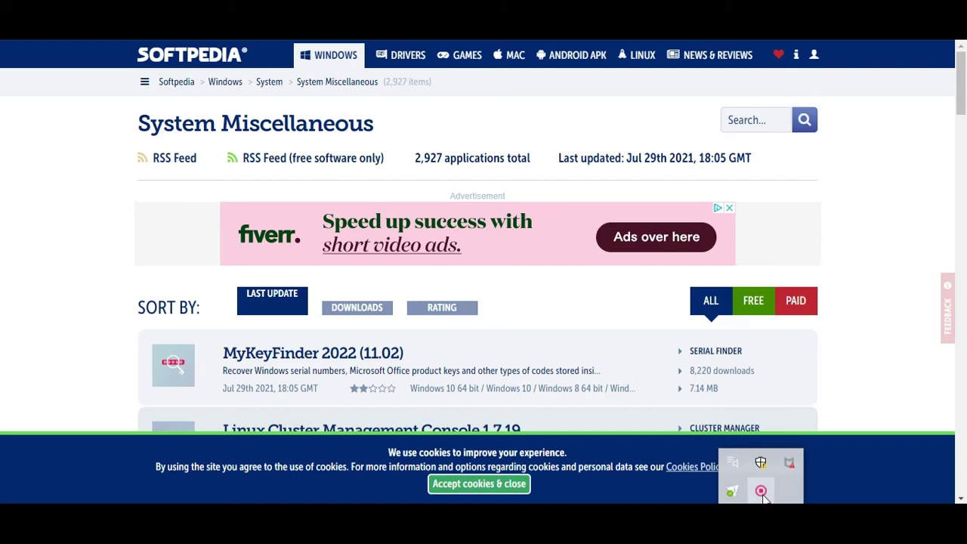
click(795, 499)
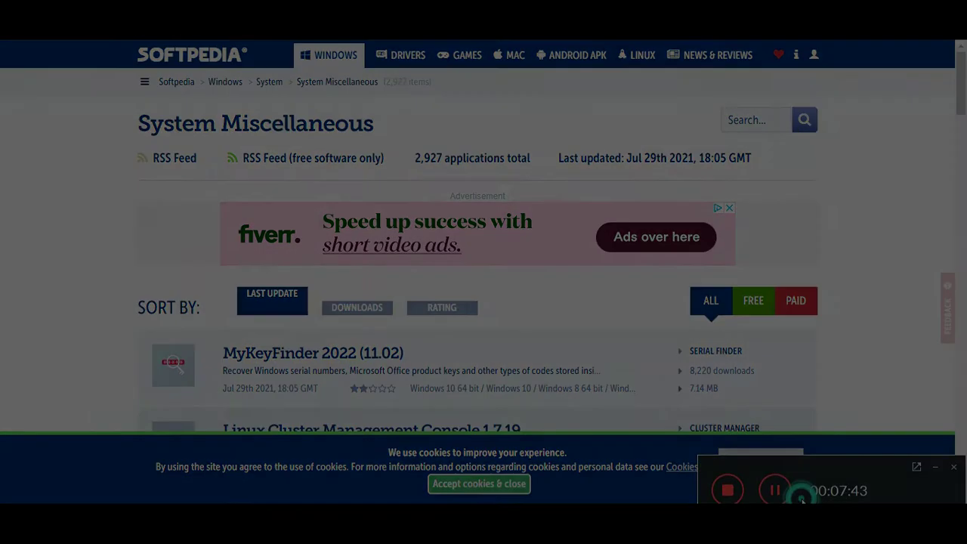